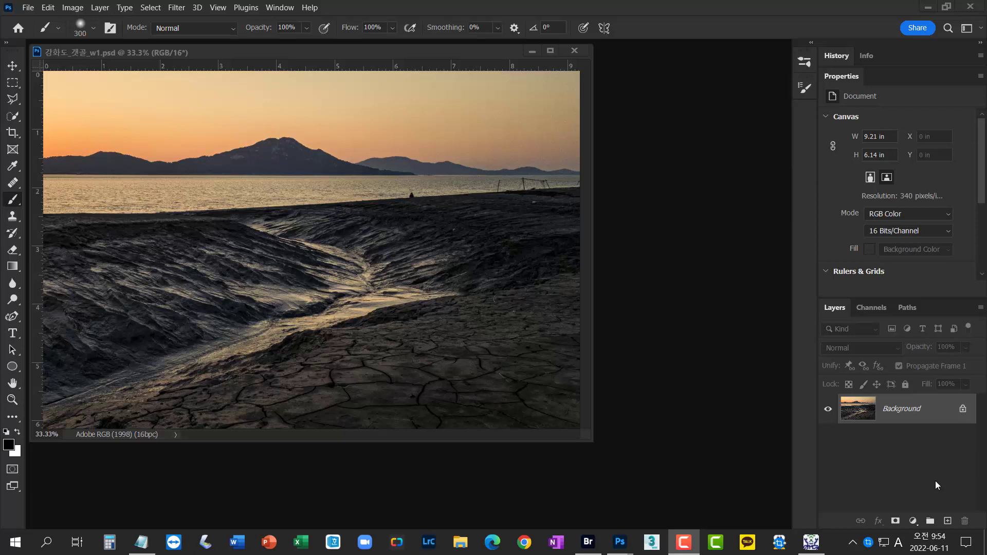
Add a Curves adjustment layer above the Background with its blend mode set to Normal.
{"action": "left_click", "coordinate": [912, 522]}
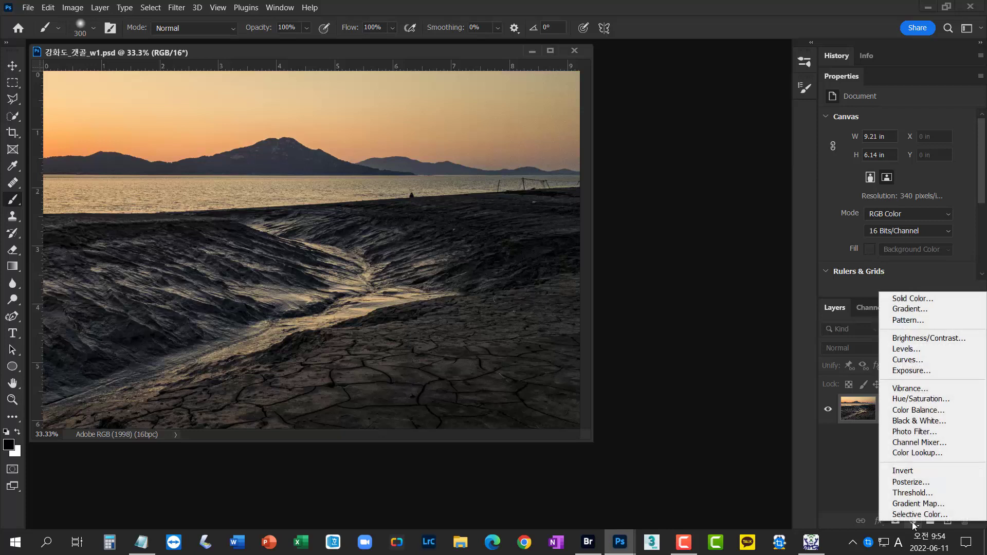
{"action": "left_click", "coordinate": [950, 361]}
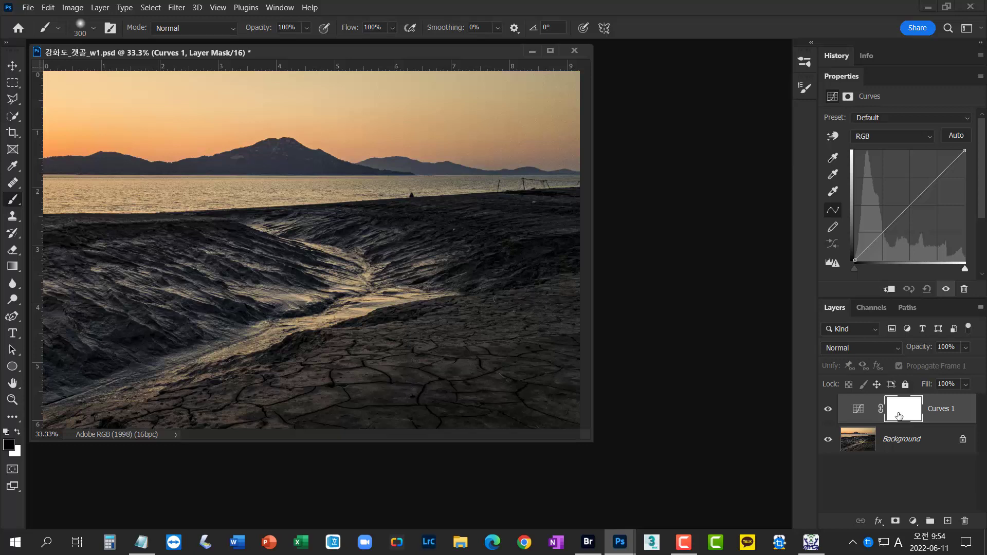
{"action": "left_click", "coordinate": [899, 348]}
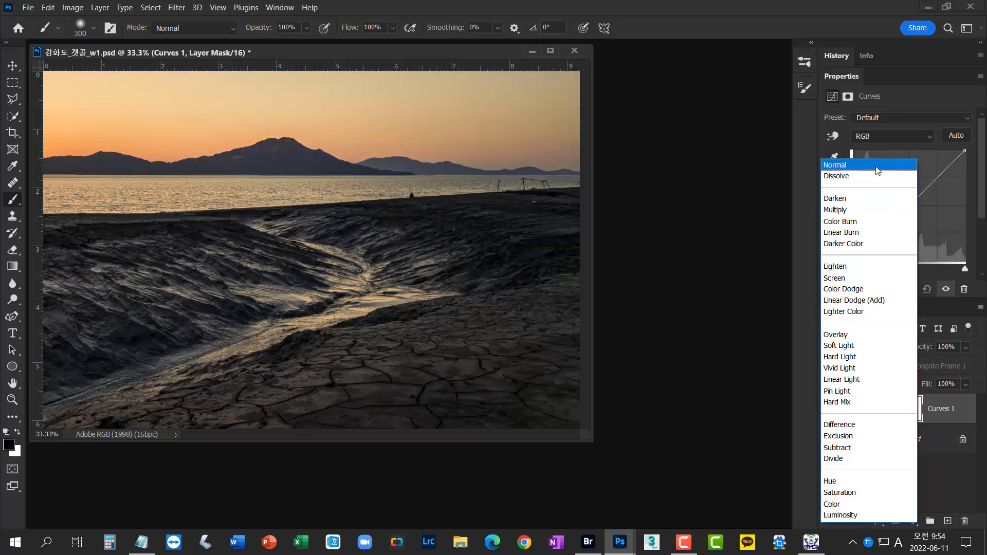
{"action": "left_click", "coordinate": [885, 165]}
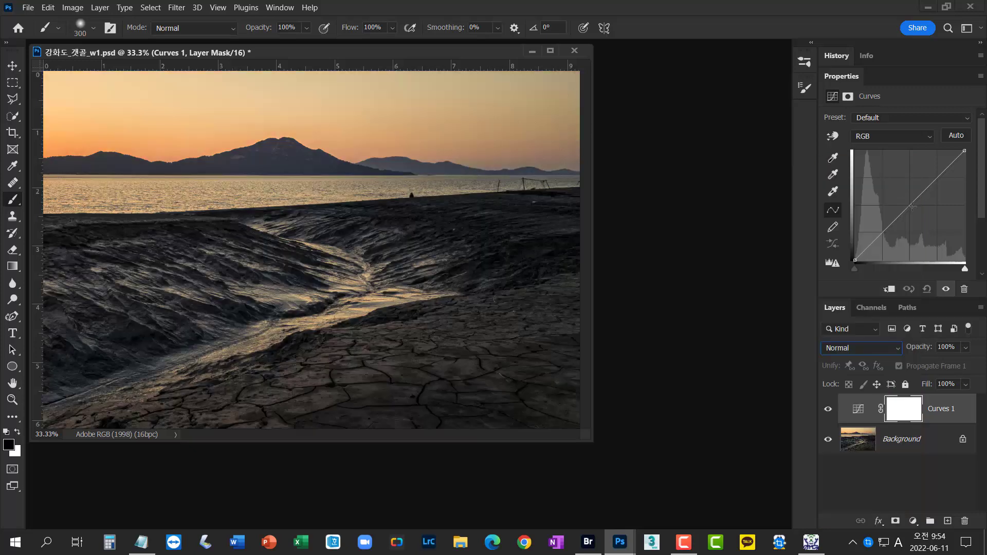
Remove the trial lowered midpoint from the curve and set the Curves 1 layer's blend mode to Multiply.
{"action": "left_click_drag", "start_coordinate": [910, 207], "coordinate": [911, 238]}
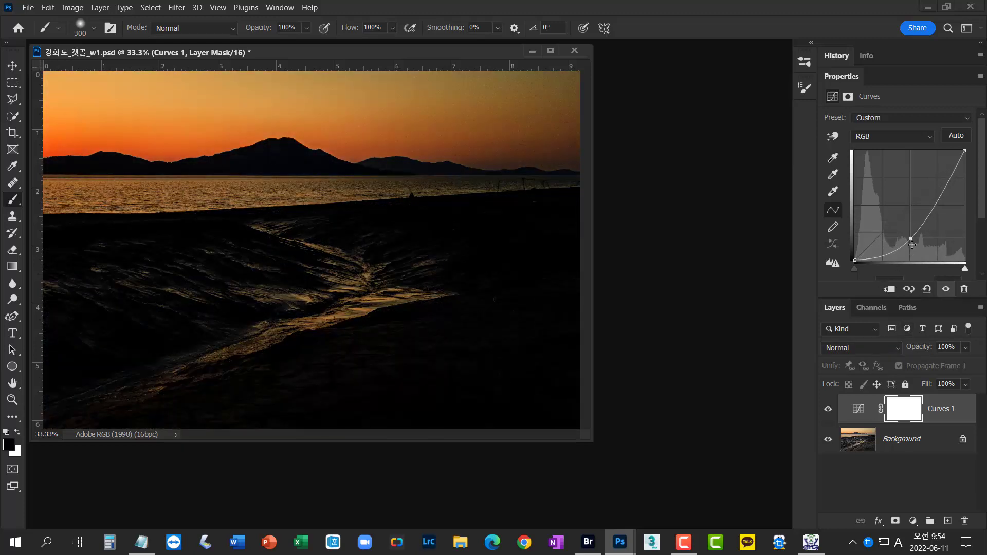
{"action": "left_click_drag", "start_coordinate": [910, 239], "coordinate": [595, 124]}
{"action": "left_click", "coordinate": [862, 348]}
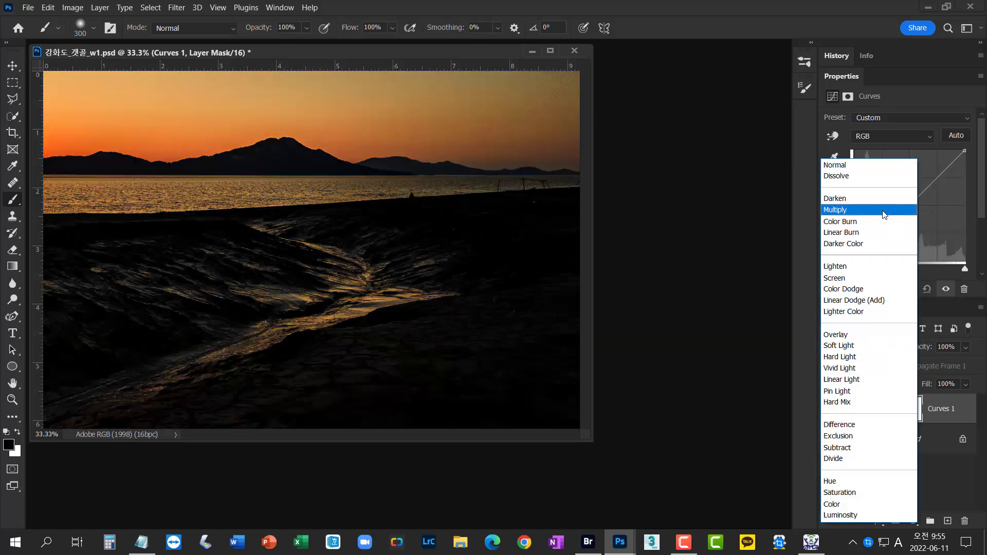
{"action": "left_click", "coordinate": [884, 210]}
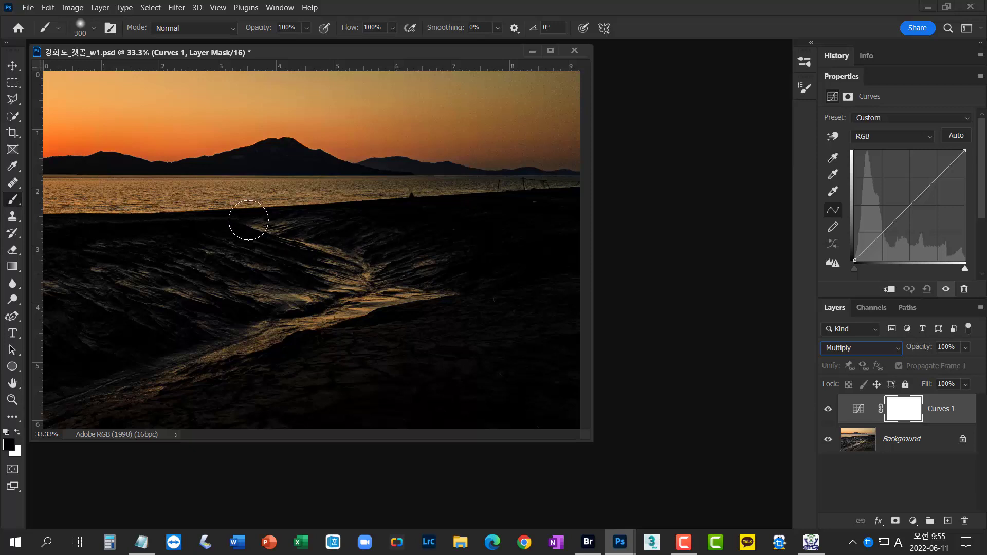
Try painting the Curves 1 mask black along the tidal stream with a 500, then 800 pixel brush, and undo the painting.
{"action": "key", "text": "bracketright"}
{"action": "key", "text": "bracketright"}
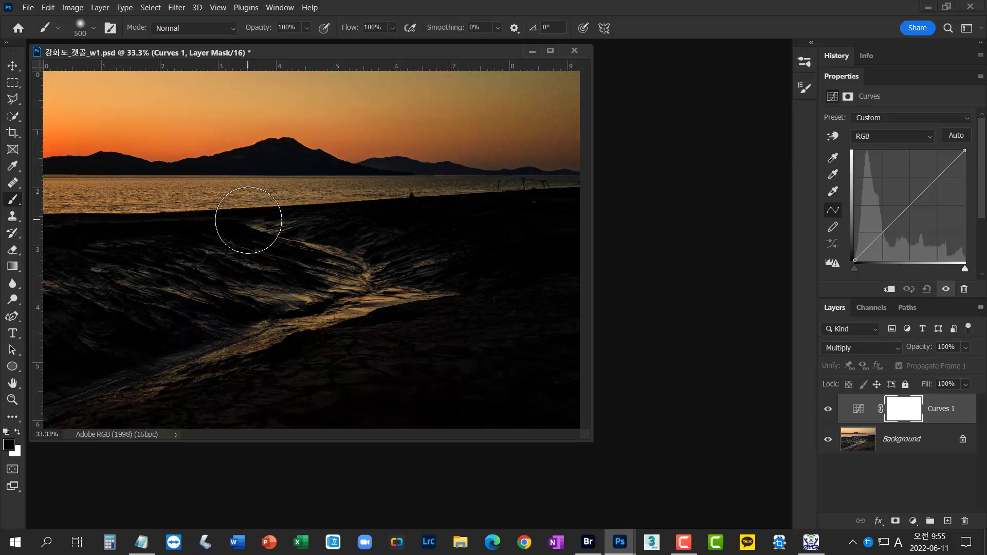
{"action": "mouse_move", "coordinate": [248, 220]}
{"action": "left_mouse_down"}
{"action": "mouse_move", "coordinate": [401, 278]}
{"action": "mouse_move", "coordinate": [393, 293]}
{"action": "mouse_move", "coordinate": [121, 398]}
{"action": "mouse_move", "coordinate": [41, 442]}
{"action": "left_mouse_up"}
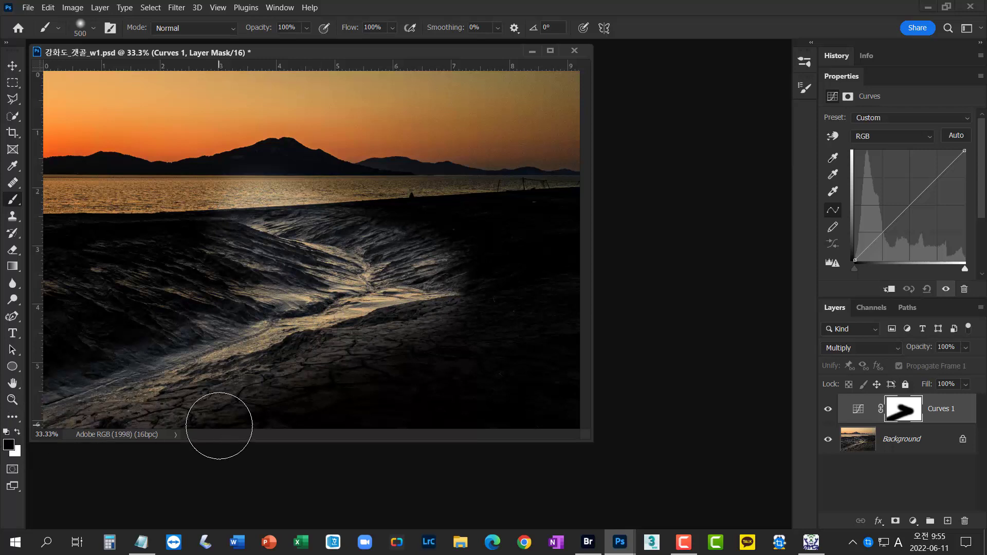
{"action": "key", "text": "bracketright"}
{"action": "key", "text": "bracketright"}
{"action": "key", "text": "bracketright"}
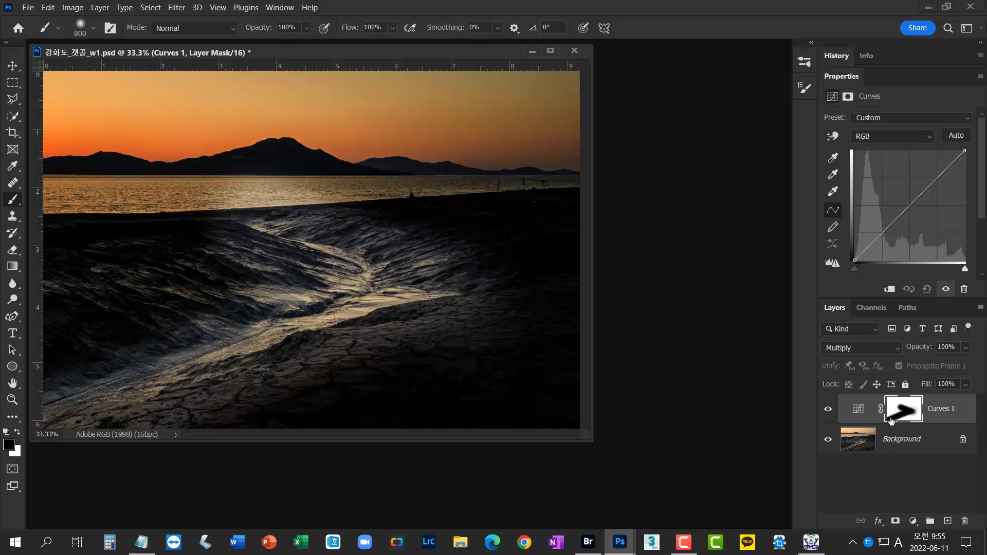
{"action": "key", "text": "ctrl+z"}
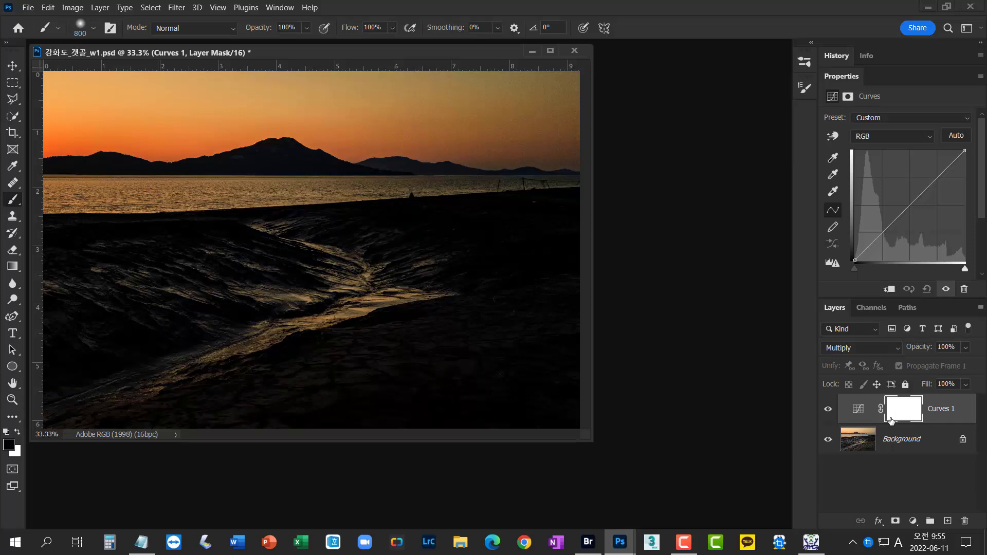
Invert the Curves 1 layer mask to black and enlarge the document window so empty canvas surrounds the photo.
{"action": "key", "text": "ctrl+i"}
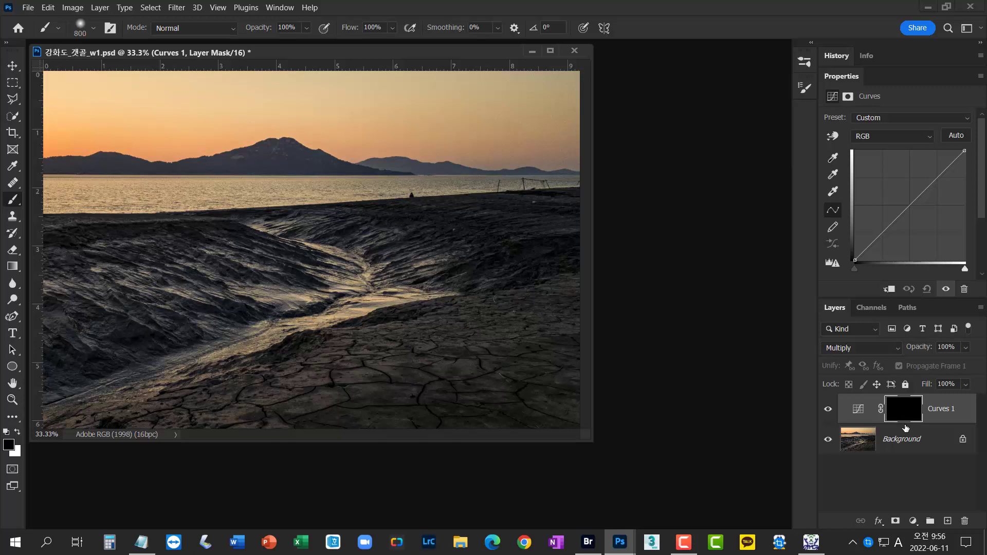
{"action": "left_click_drag", "start_coordinate": [592, 441], "coordinate": [748, 508]}
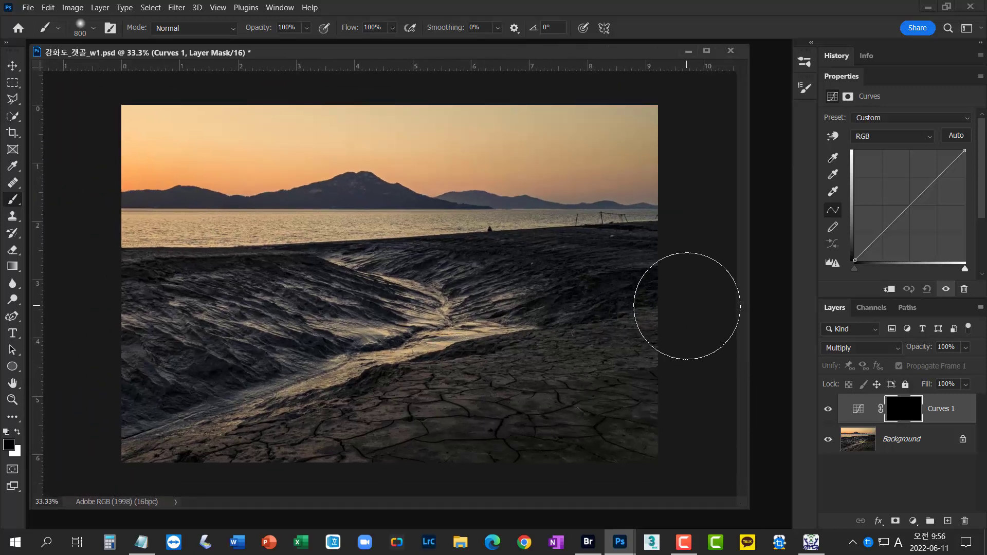
Set up the Gradient tool with white foreground, the foreground-to-transparent gradient from Basics and the Classic method.
{"action": "key", "text": "x"}
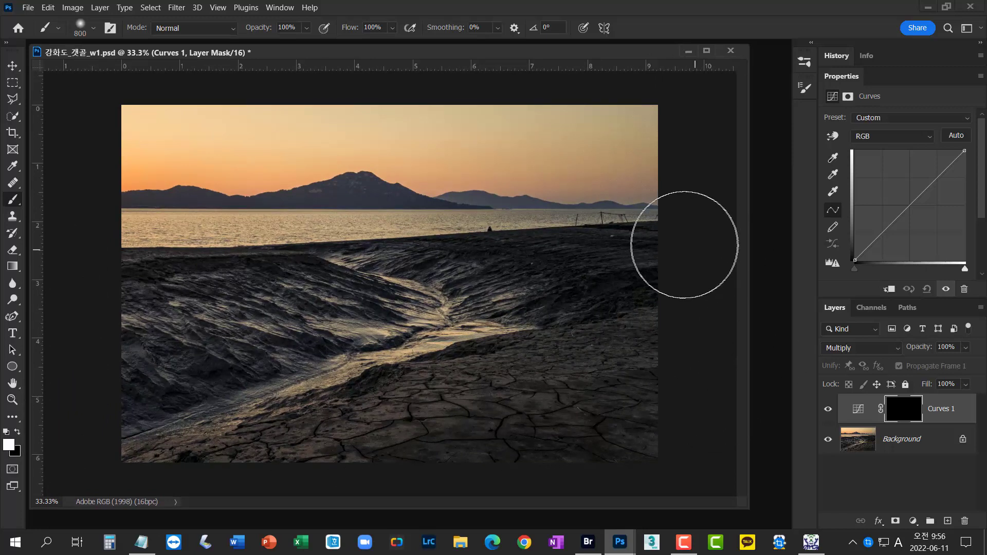
{"action": "left_click_drag", "start_coordinate": [12, 266], "coordinate": [83, 268]}
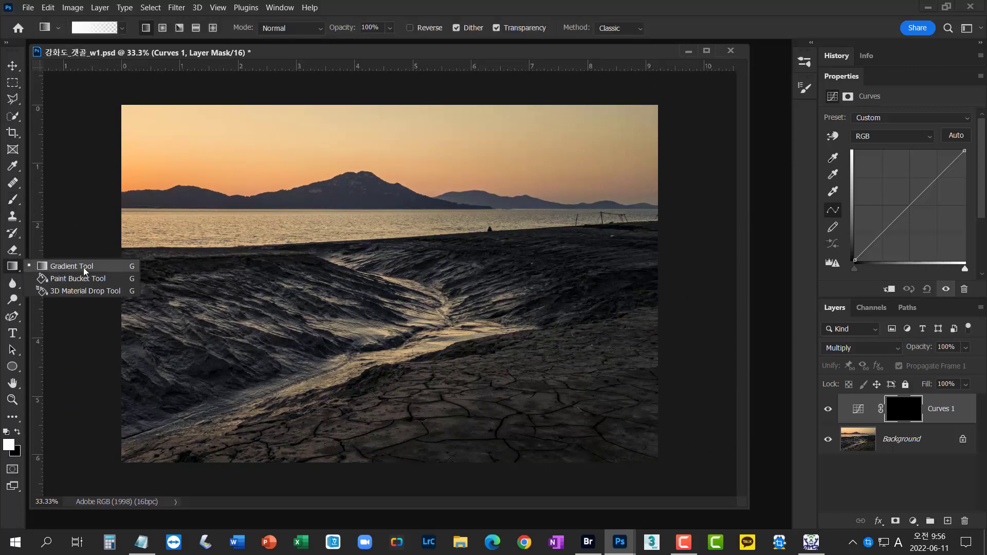
{"action": "left_click", "coordinate": [108, 269]}
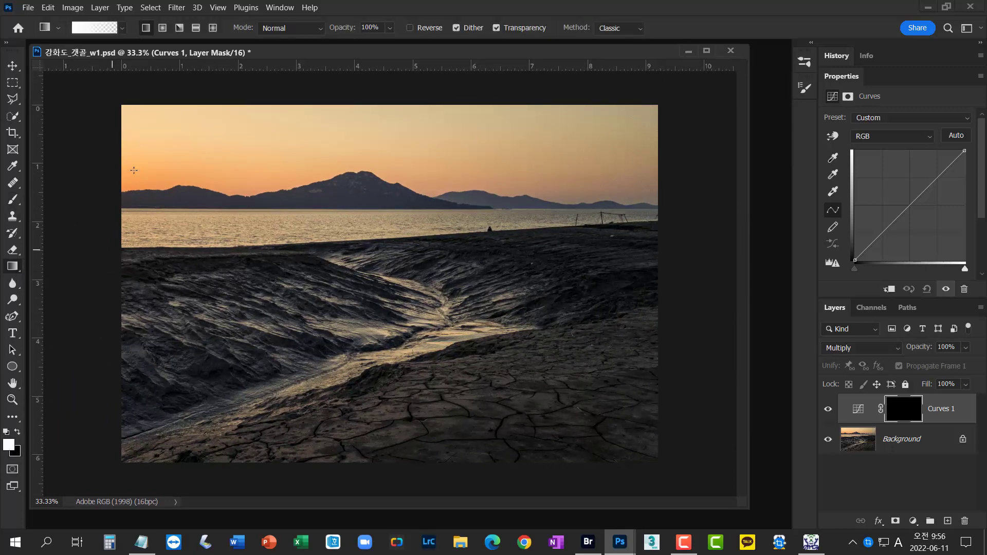
{"action": "left_click", "coordinate": [123, 30]}
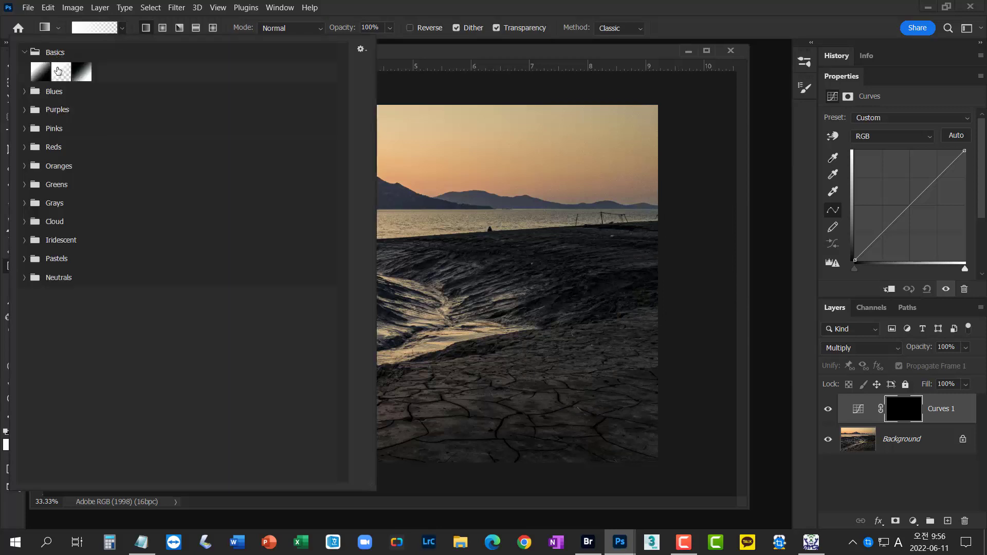
{"action": "left_click", "coordinate": [62, 76]}
{"action": "double_click", "coordinate": [62, 75]}
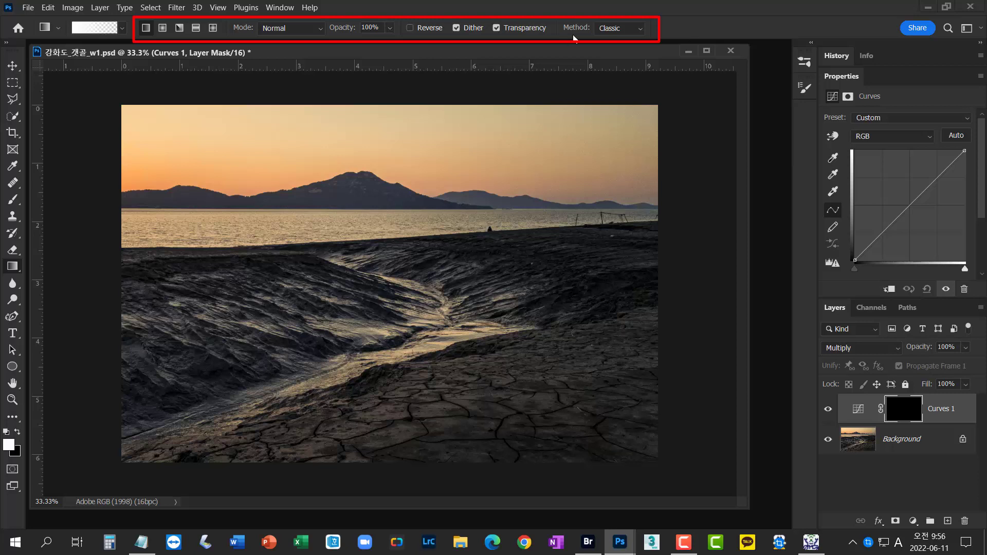
{"action": "left_click", "coordinate": [640, 29]}
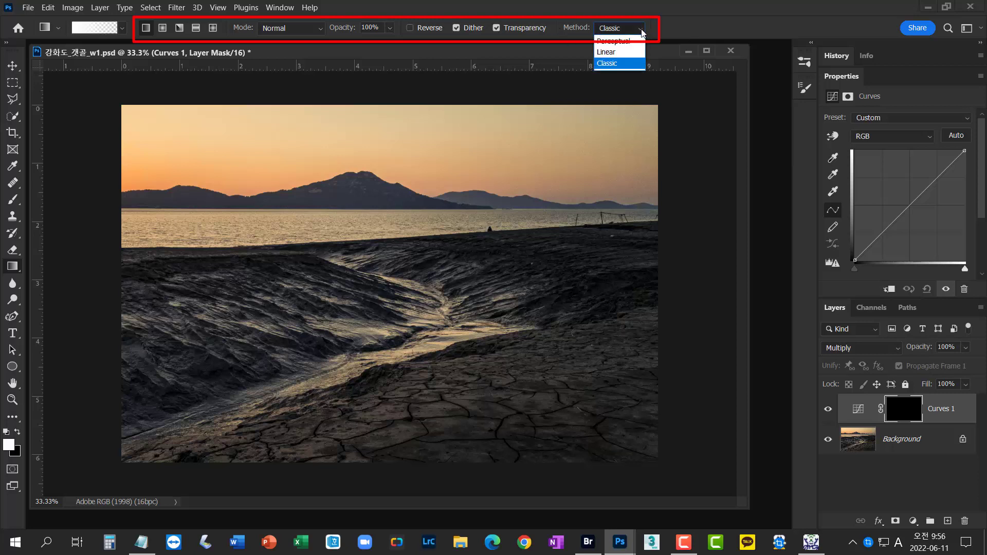
{"action": "left_click", "coordinate": [625, 64]}
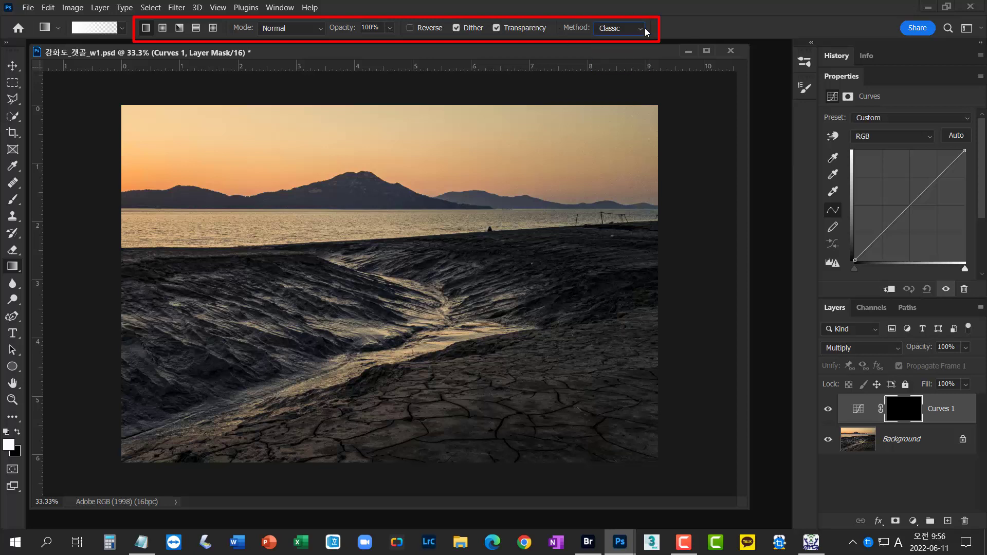
Darken the photo's edges by drawing linear gradients inward from its right, left, bottom and top sides on the Curves 1 mask.
{"action": "left_click_drag", "start_coordinate": [698, 317], "coordinate": [457, 317]}
{"action": "left_click_drag", "start_coordinate": [71, 317], "coordinate": [366, 317]}
{"action": "left_click_drag", "start_coordinate": [550, 482], "coordinate": [508, 275]}
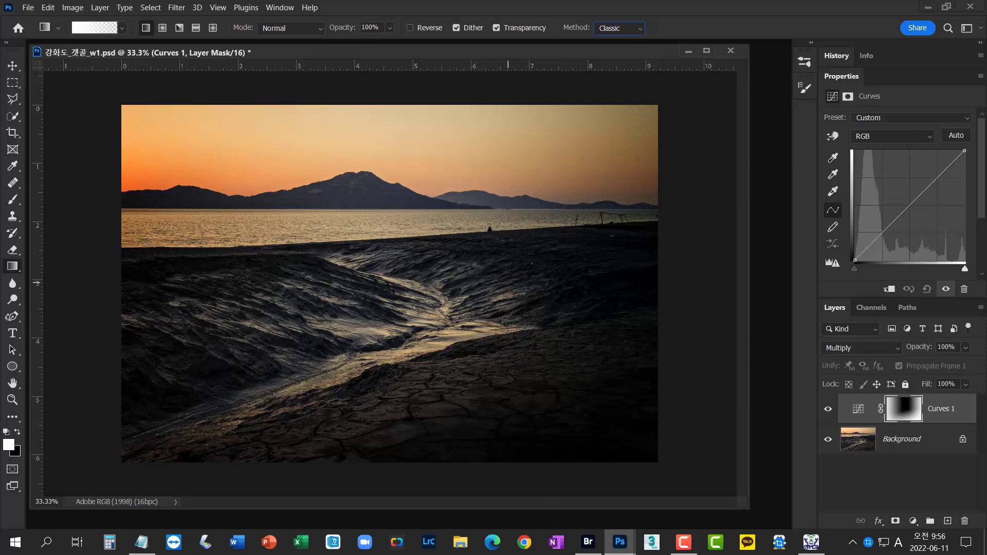
{"action": "left_click_drag", "start_coordinate": [405, 109], "coordinate": [406, 285]}
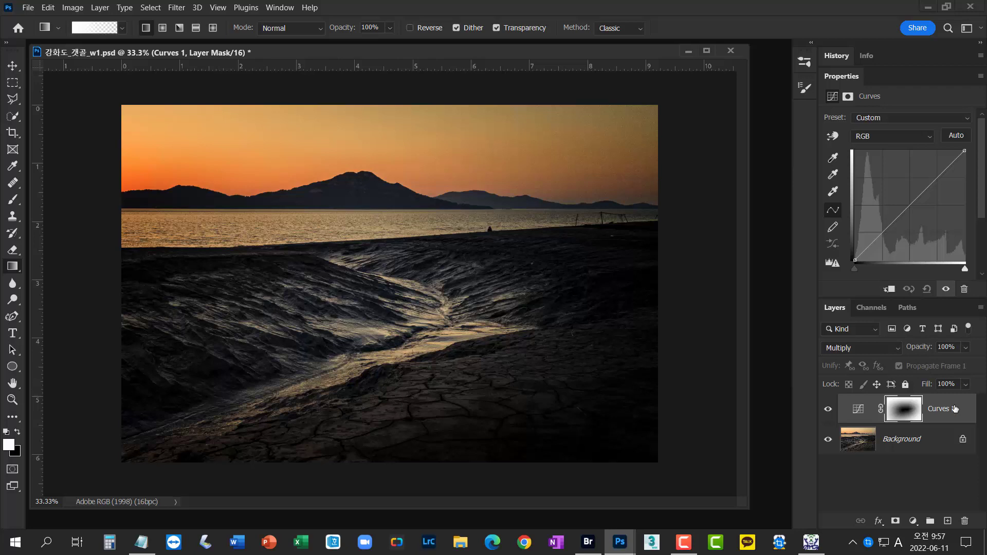
Add a second Curves adjustment layer with its midpoint raised to brighten the photo, and invert its mask to black.
{"action": "left_click", "coordinate": [915, 519]}
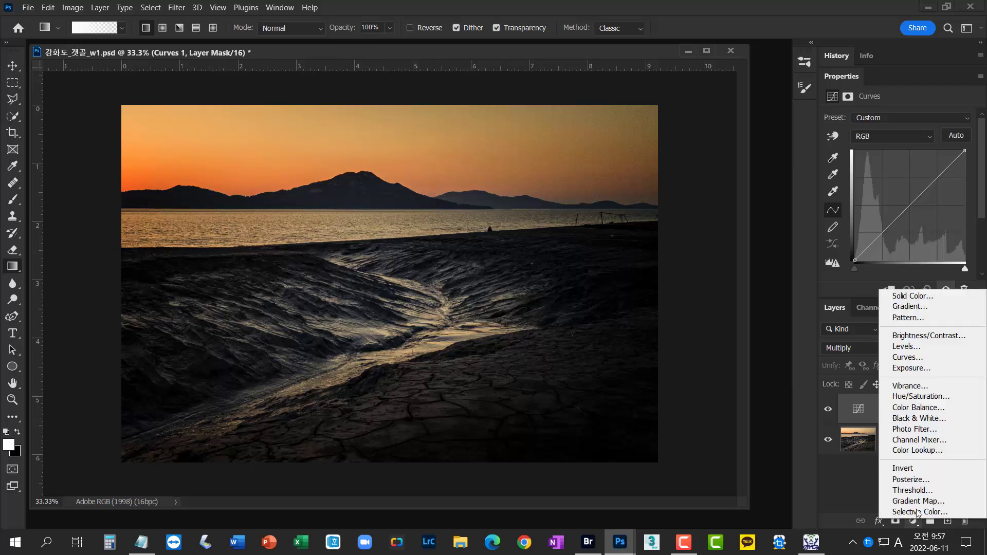
{"action": "left_click", "coordinate": [908, 357]}
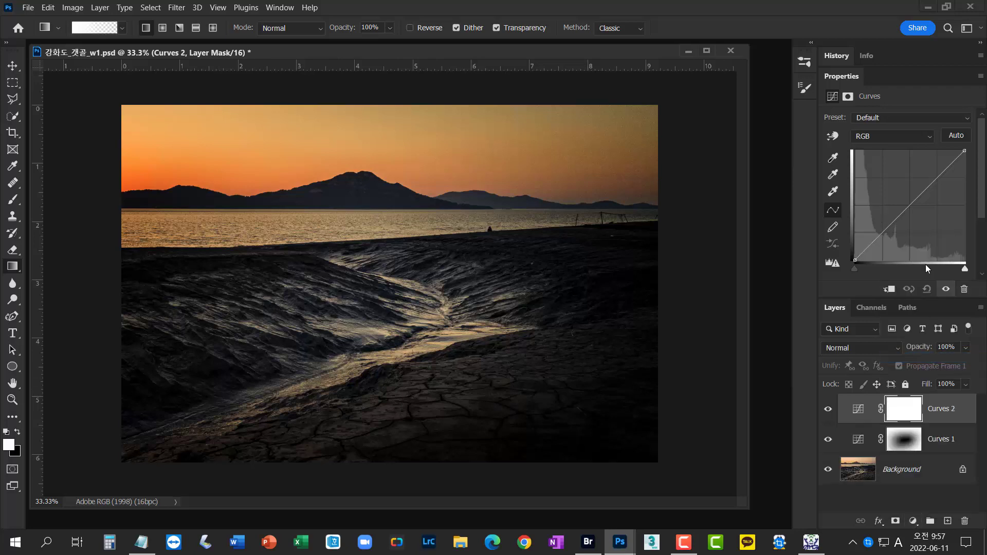
{"action": "left_click_drag", "start_coordinate": [905, 207], "coordinate": [908, 193]}
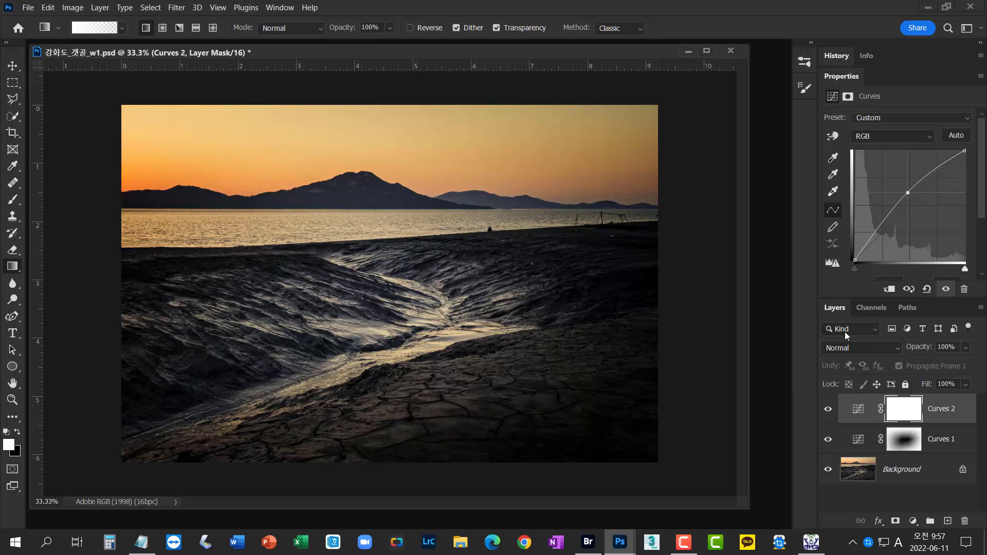
{"action": "key", "text": "ctrl+i"}
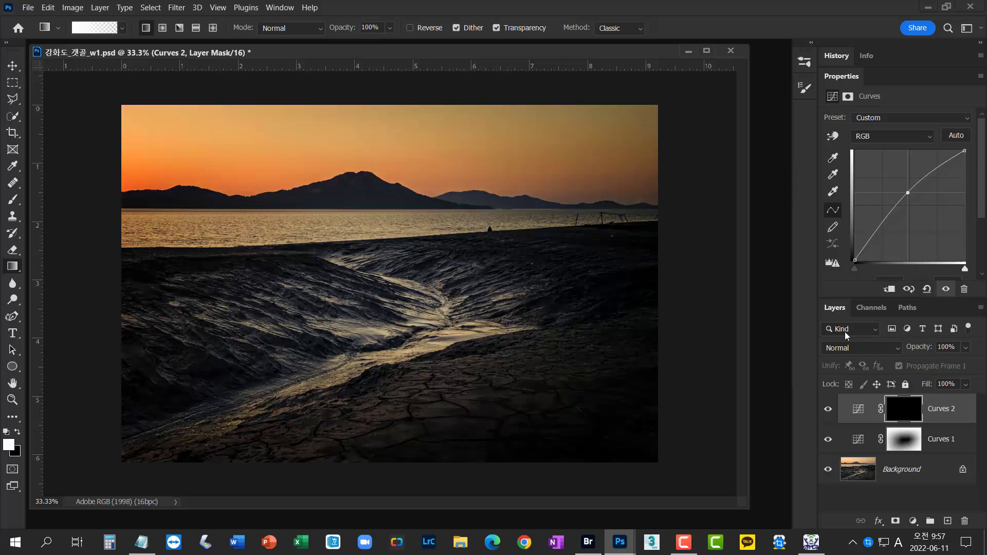
Brighten the stream's bend in the mudflat by painting white on the Curves 2 mask with the Brush at 30% opacity.
{"action": "left_click", "coordinate": [13, 200]}
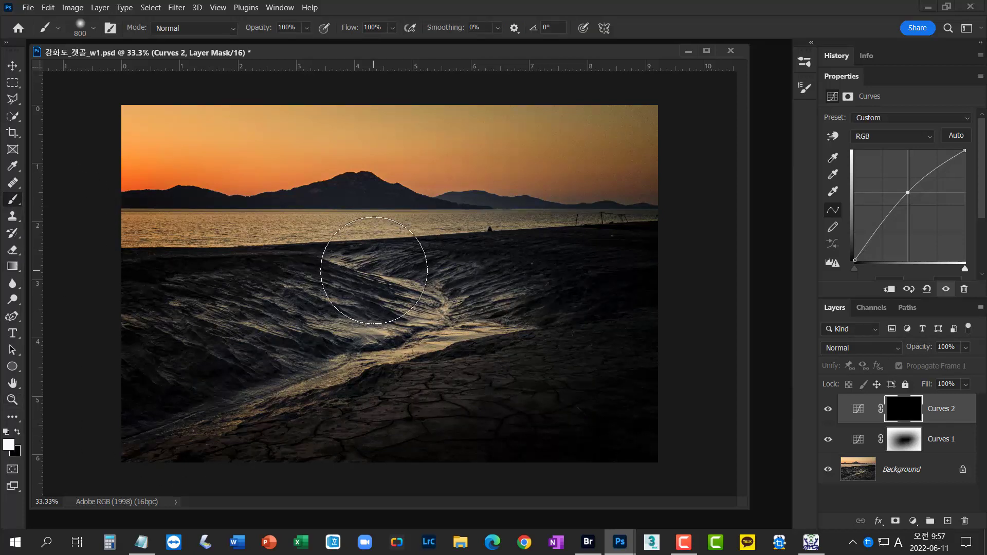
{"action": "left_click", "coordinate": [306, 29]}
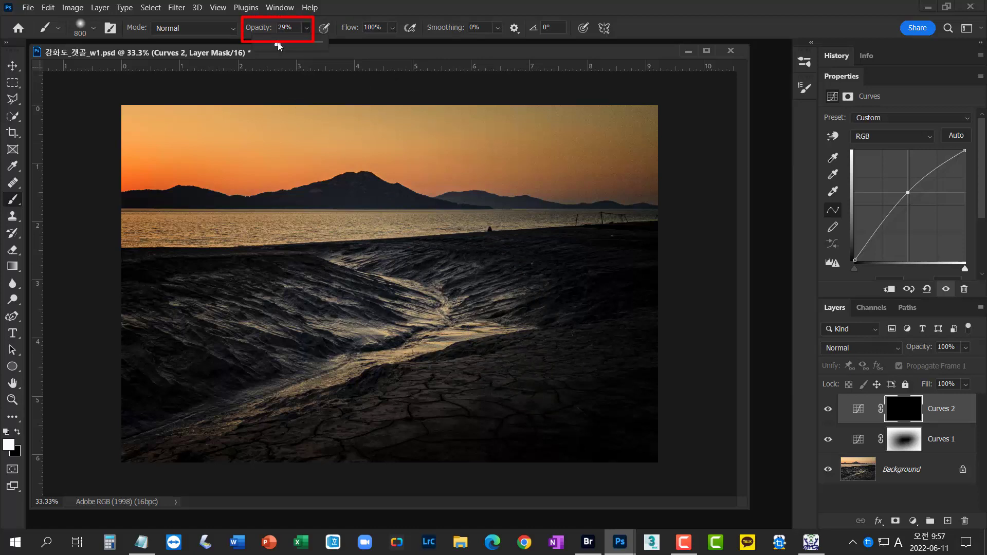
{"action": "left_click_drag", "start_coordinate": [278, 45], "coordinate": [279, 45]}
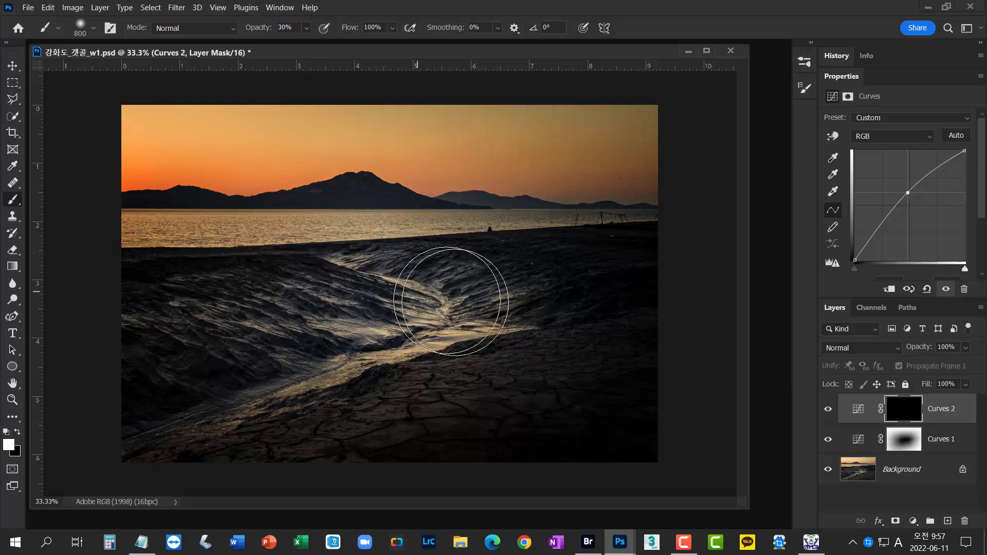
{"action": "mouse_move", "coordinate": [451, 301]}
{"action": "left_mouse_down"}
{"action": "mouse_move", "coordinate": [473, 291]}
{"action": "mouse_move", "coordinate": [393, 348]}
{"action": "mouse_move", "coordinate": [441, 297]}
{"action": "mouse_move", "coordinate": [442, 308]}
{"action": "left_mouse_up"}
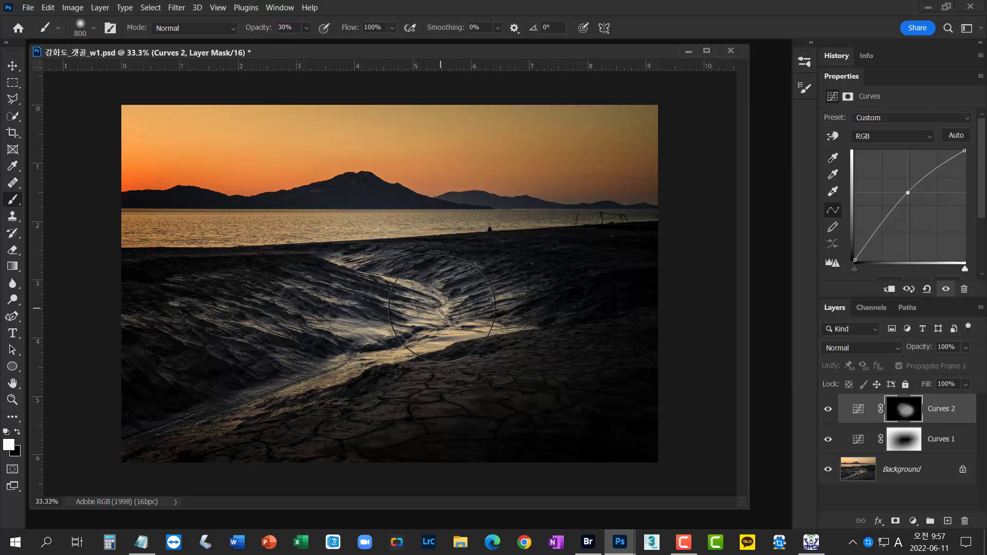
Try a 100% hardness brush dab on the left mudflat, undo it, and restore the brush hardness to 0%.
{"action": "right_click", "coordinate": [445, 293]}
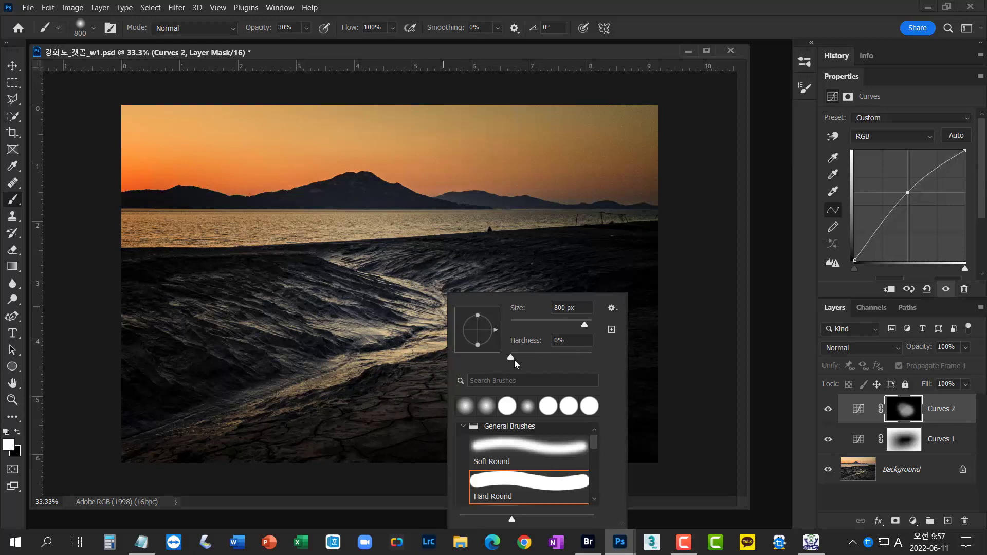
{"action": "left_click_drag", "start_coordinate": [513, 357], "coordinate": [634, 362]}
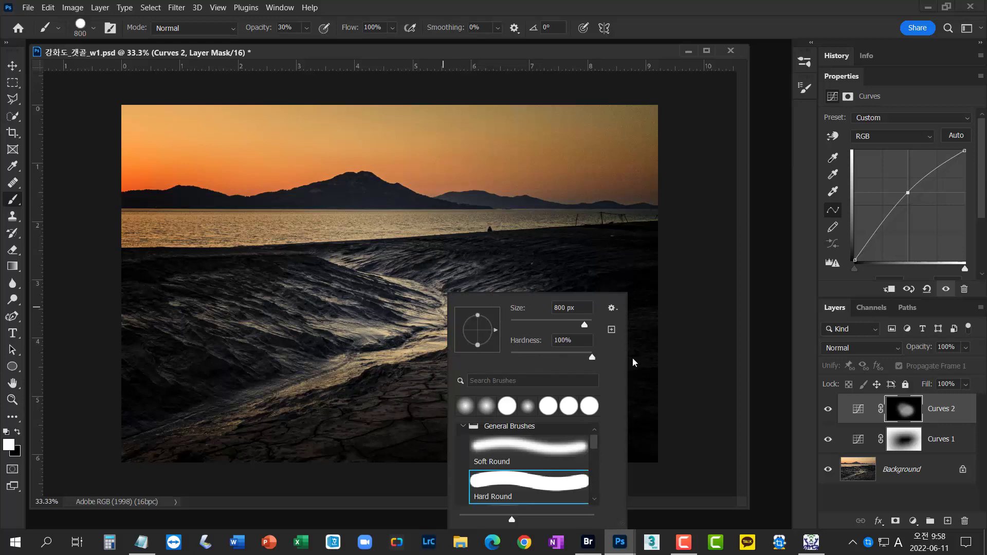
{"action": "left_click", "coordinate": [209, 298]}
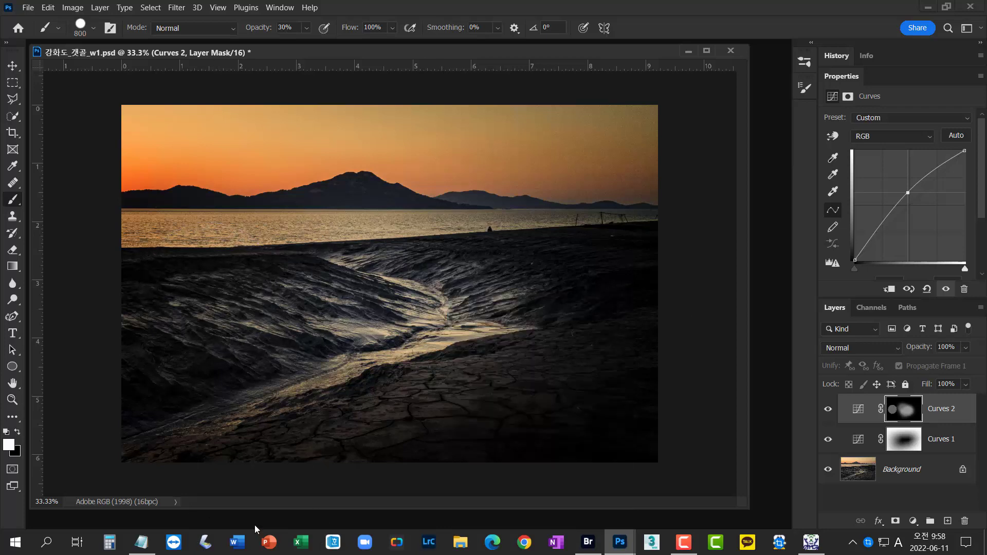
{"action": "key", "text": "ctrl+z"}
{"action": "right_click", "coordinate": [469, 327]}
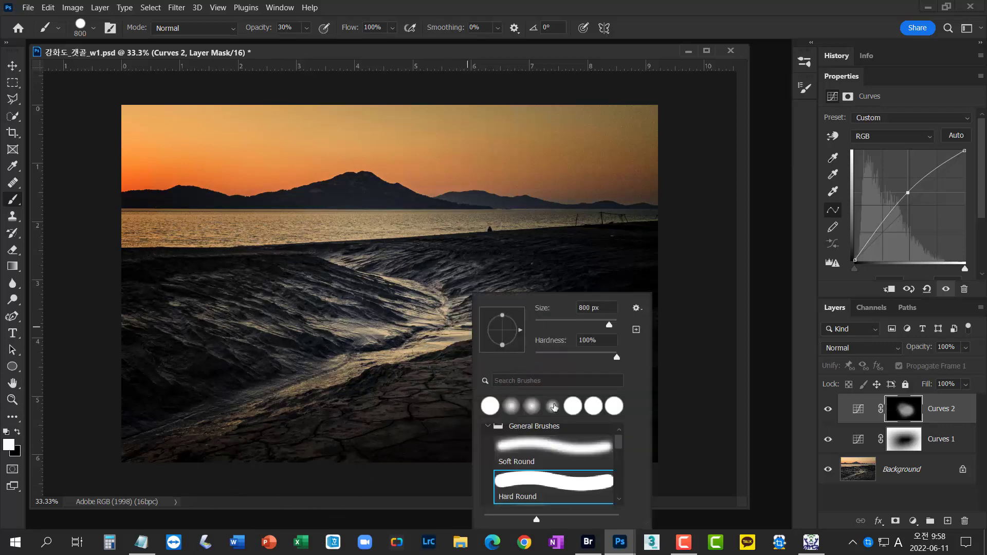
{"action": "left_click_drag", "start_coordinate": [591, 359], "coordinate": [532, 360]}
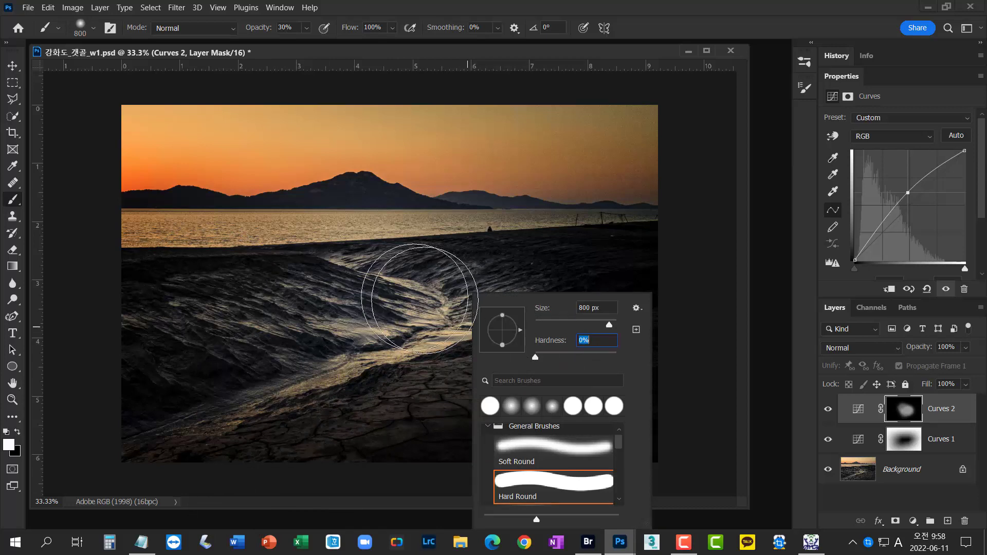
Brighten the rest of the stream and the left mudflat by painting white on the Curves 2 mask with the 800 px soft brush.
{"action": "mouse_move", "coordinate": [375, 274]}
{"action": "left_mouse_down"}
{"action": "mouse_move", "coordinate": [498, 315]}
{"action": "mouse_move", "coordinate": [500, 331]}
{"action": "left_mouse_up"}
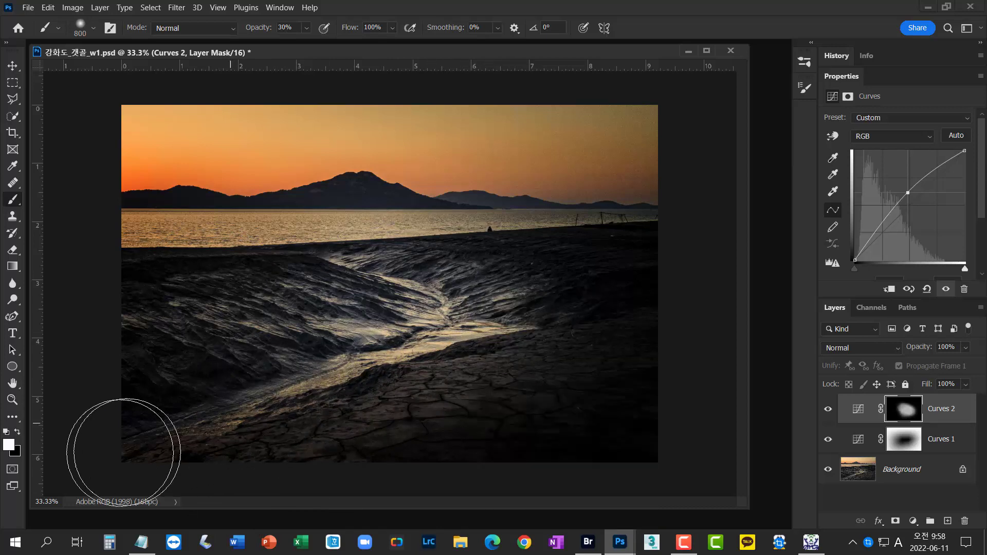
{"action": "mouse_move", "coordinate": [375, 361]}
{"action": "left_mouse_down"}
{"action": "mouse_move", "coordinate": [83, 452]}
{"action": "mouse_move", "coordinate": [476, 326]}
{"action": "mouse_move", "coordinate": [488, 289]}
{"action": "mouse_move", "coordinate": [356, 259]}
{"action": "mouse_move", "coordinate": [467, 300]}
{"action": "mouse_move", "coordinate": [377, 285]}
{"action": "mouse_move", "coordinate": [356, 256]}
{"action": "mouse_move", "coordinate": [366, 240]}
{"action": "mouse_move", "coordinate": [339, 255]}
{"action": "mouse_move", "coordinate": [313, 234]}
{"action": "mouse_move", "coordinate": [335, 226]}
{"action": "mouse_move", "coordinate": [66, 238]}
{"action": "mouse_move", "coordinate": [313, 220]}
{"action": "mouse_move", "coordinate": [148, 226]}
{"action": "left_mouse_up"}
Brighten the strip of sea below the mountains on the Curves 2 mask with a 175 px brush, and leave the brush at 250 px.
{"action": "key", "text": "bracketleft"}
{"action": "key", "text": "bracketleft"}
{"action": "key", "text": "bracketleft"}
{"action": "key", "text": "bracketleft"}
{"action": "key", "text": "bracketleft"}
{"action": "key", "text": "bracketleft"}
{"action": "key", "text": "bracketleft"}
{"action": "key", "text": "bracketleft"}
{"action": "key", "text": "bracketleft"}
{"action": "key", "text": "bracketleft"}
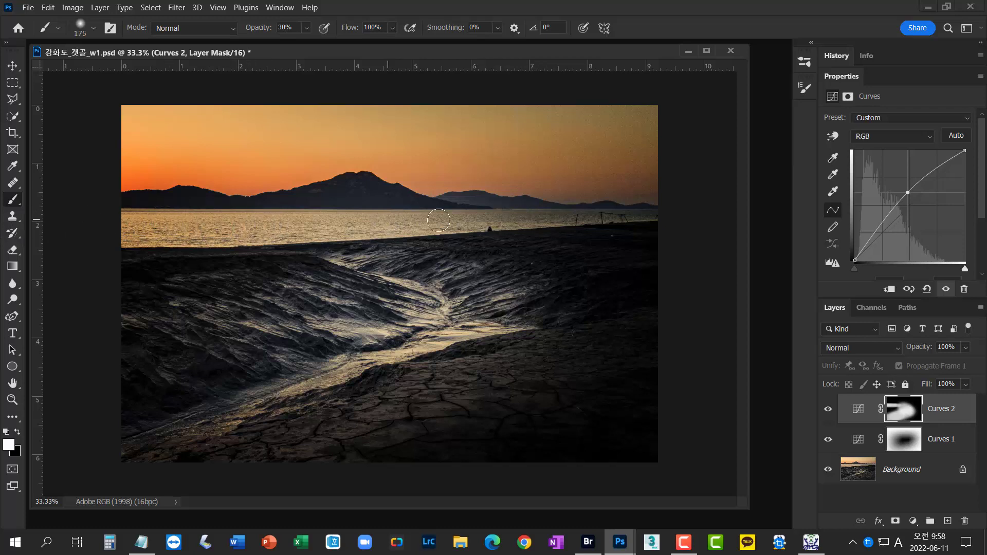
{"action": "mouse_move", "coordinate": [347, 221]}
{"action": "left_mouse_down"}
{"action": "mouse_move", "coordinate": [676, 214]}
{"action": "mouse_move", "coordinate": [542, 211]}
{"action": "left_mouse_up"}
{"action": "key", "text": "bracketleft"}
{"action": "key", "text": "bracketleft"}
{"action": "key", "text": "bracketleft"}
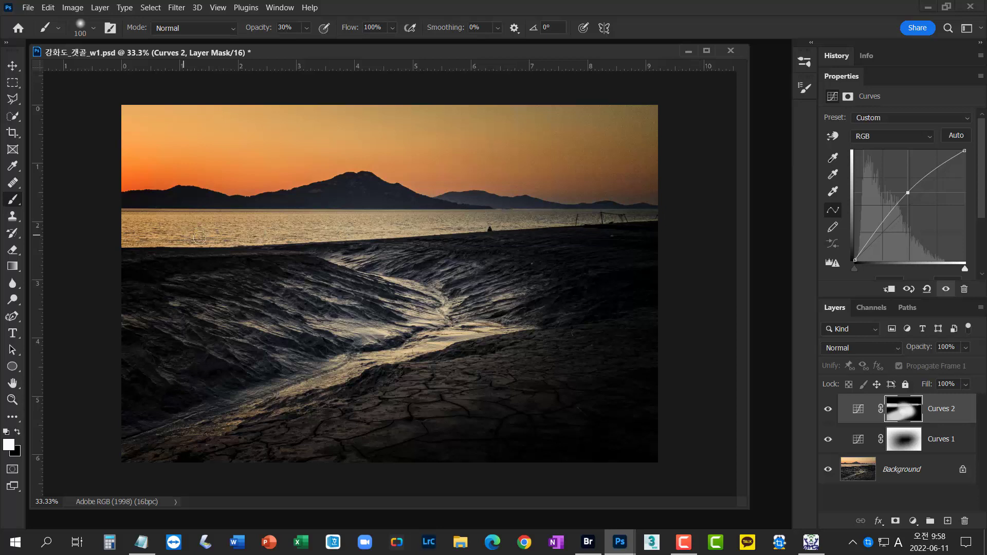
{"action": "key", "text": "bracketright"}
{"action": "key", "text": "bracketright"}
{"action": "key", "text": "bracketright"}
{"action": "key", "text": "bracketright"}
{"action": "key", "text": "bracketright"}
Compare the photo with the Curves 1 and Curves 2 layers hidden and shown, ending with both visible.
{"action": "left_click_drag", "start_coordinate": [828, 439], "coordinate": [829, 410]}
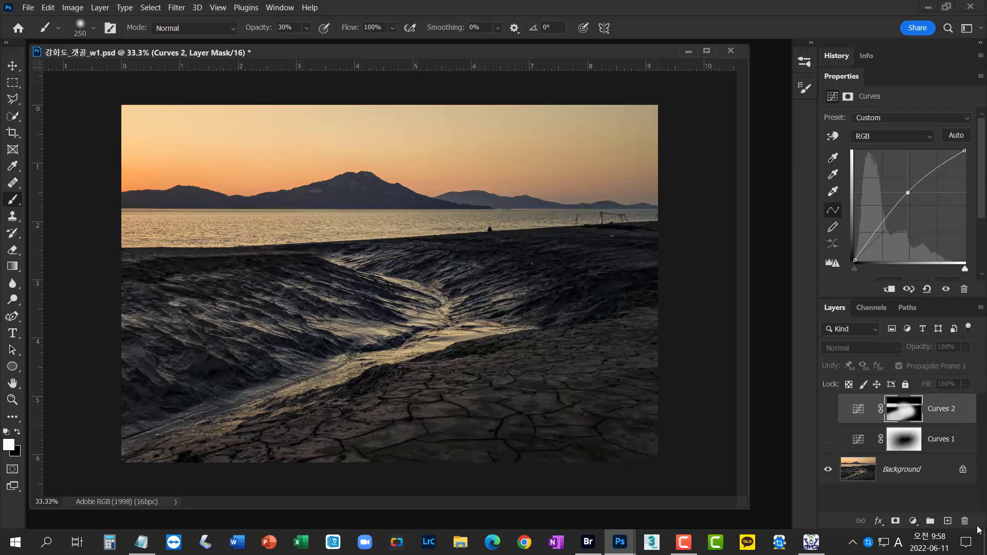
{"action": "left_click", "coordinate": [827, 443]}
{"action": "left_click", "coordinate": [826, 442]}
{"action": "left_click", "coordinate": [827, 441]}
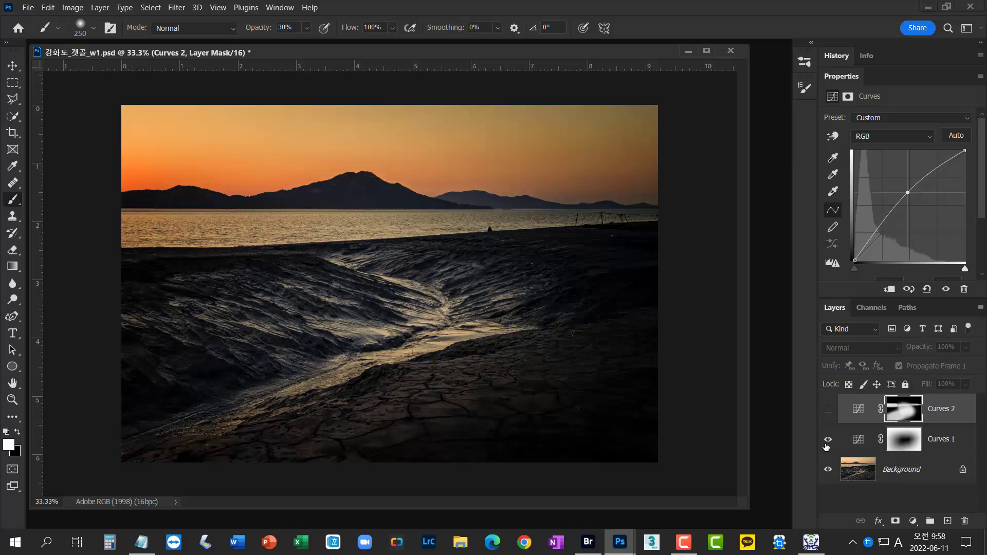
{"action": "left_click", "coordinate": [827, 410]}
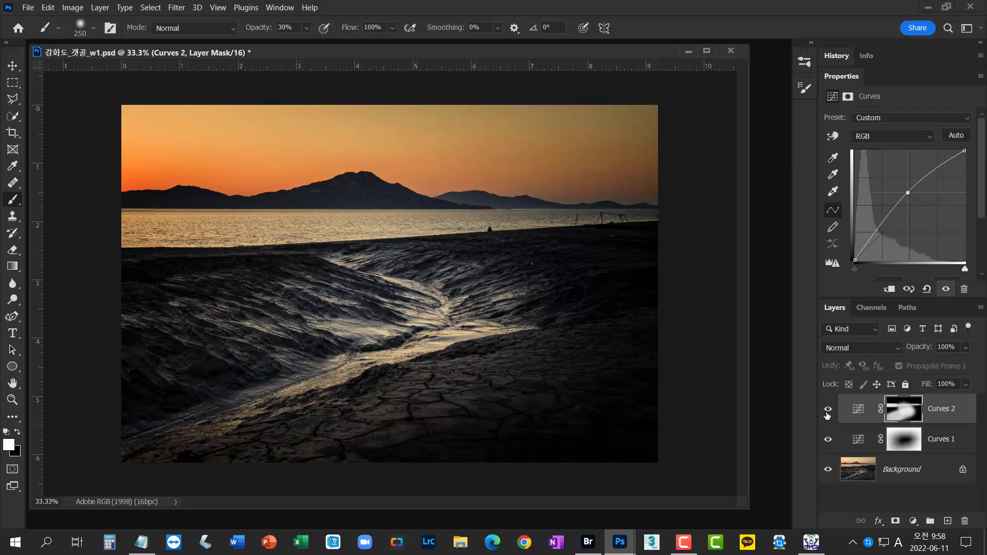
{"action": "left_click", "coordinate": [828, 410]}
{"action": "left_click", "coordinate": [827, 411]}
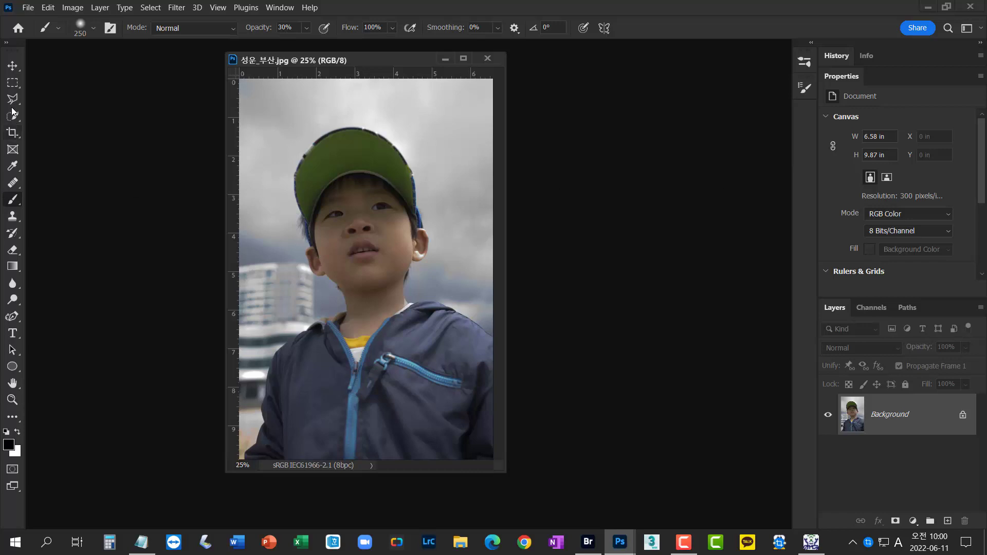
Lasso the boy's face and neck with a 50 px feather and brighten the selection with a Curves adjustment raised at the midpoint.
{"action": "left_click_drag", "start_coordinate": [12, 99], "coordinate": [76, 99]}
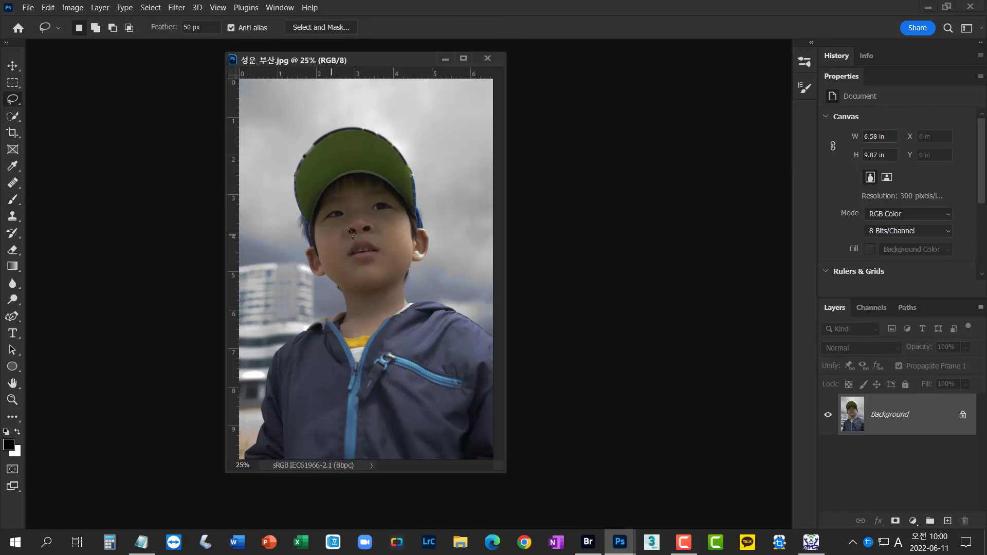
{"action": "mouse_move", "coordinate": [340, 177]}
{"action": "left_mouse_down"}
{"action": "mouse_move", "coordinate": [332, 275]}
{"action": "mouse_move", "coordinate": [341, 333]}
{"action": "mouse_move", "coordinate": [377, 369]}
{"action": "mouse_move", "coordinate": [422, 297]}
{"action": "mouse_move", "coordinate": [434, 247]}
{"action": "mouse_move", "coordinate": [363, 176]}
{"action": "left_mouse_up"}
{"action": "left_click", "coordinate": [913, 520]}
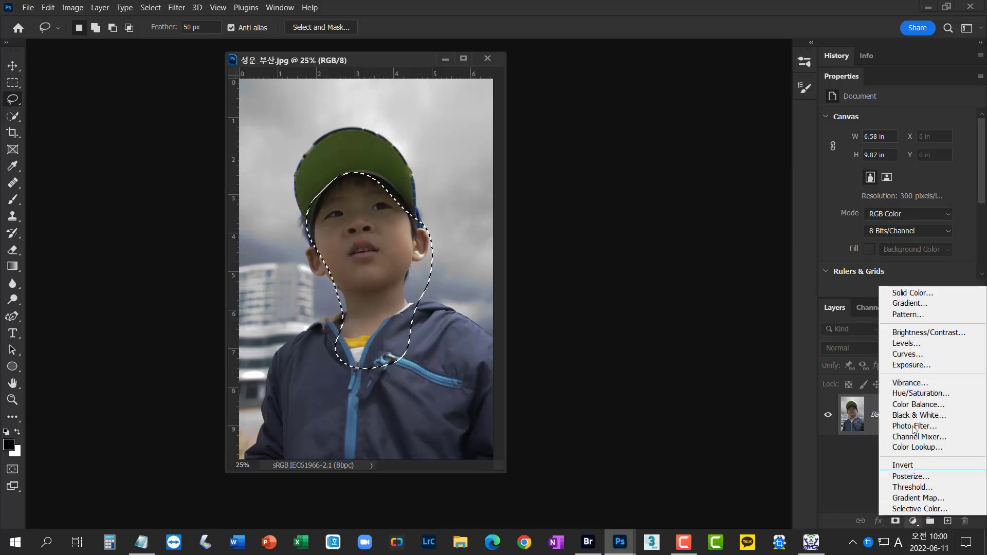
{"action": "left_click", "coordinate": [907, 354]}
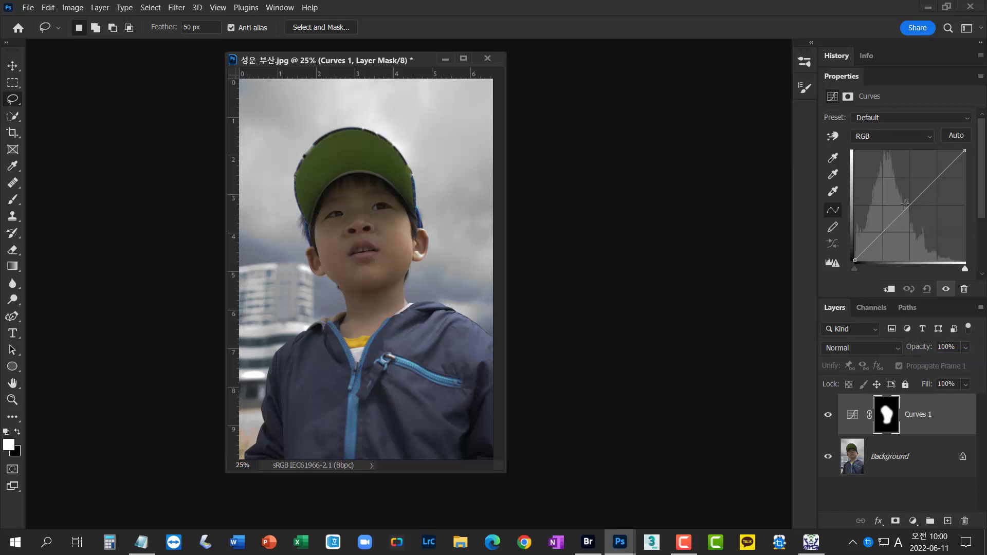
{"action": "left_click_drag", "start_coordinate": [906, 208], "coordinate": [905, 188]}
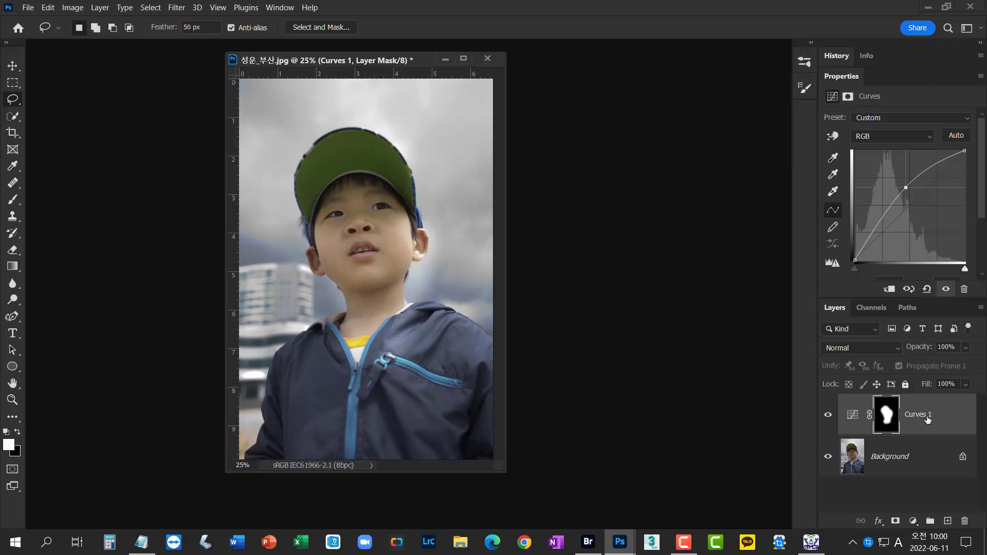
Delete the face-masked Curves layer and add an unmasked Curves adjustment with its midpoint raised to brighten the whole portrait.
{"action": "left_click_drag", "start_coordinate": [942, 417], "coordinate": [965, 521]}
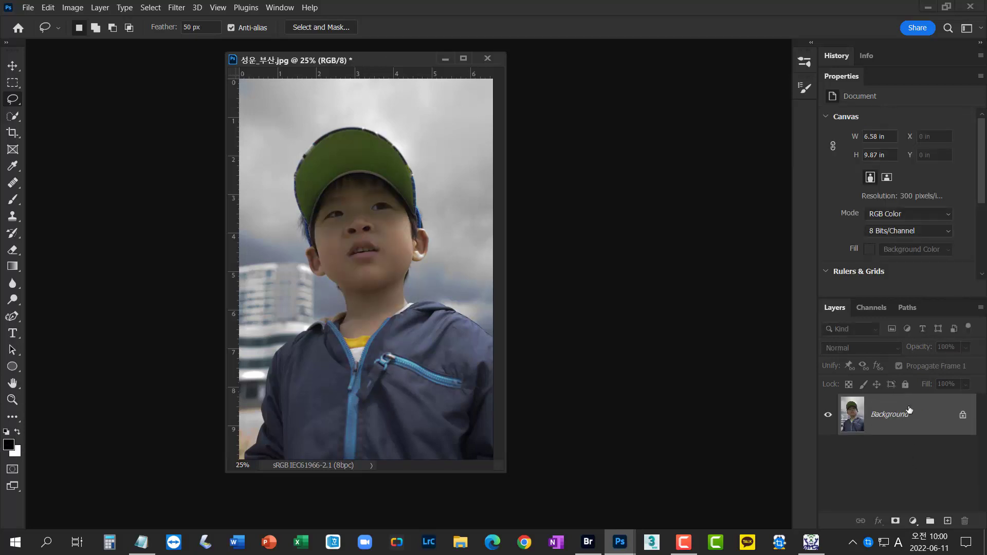
{"action": "left_click", "coordinate": [913, 520]}
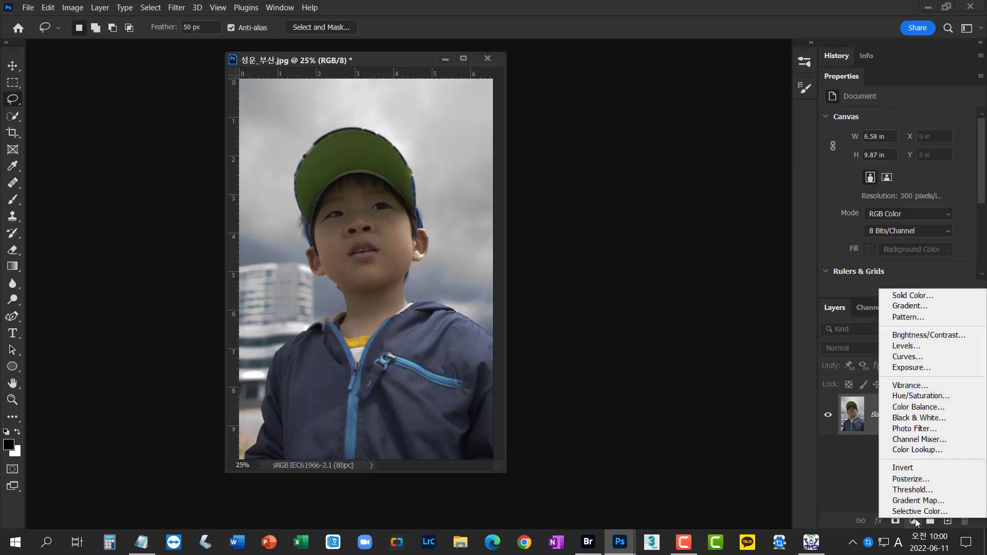
{"action": "left_click", "coordinate": [944, 363]}
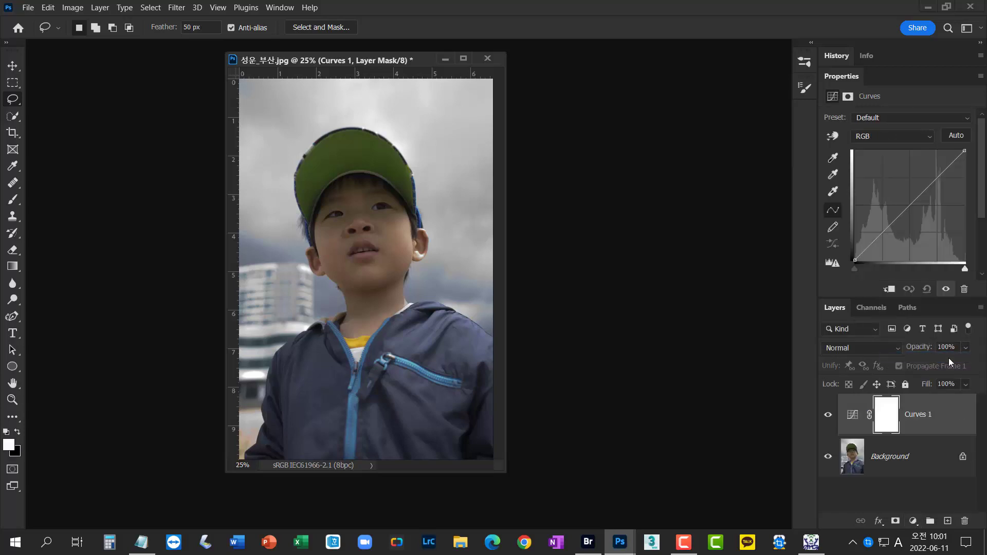
{"action": "left_click_drag", "start_coordinate": [909, 205], "coordinate": [907, 182]}
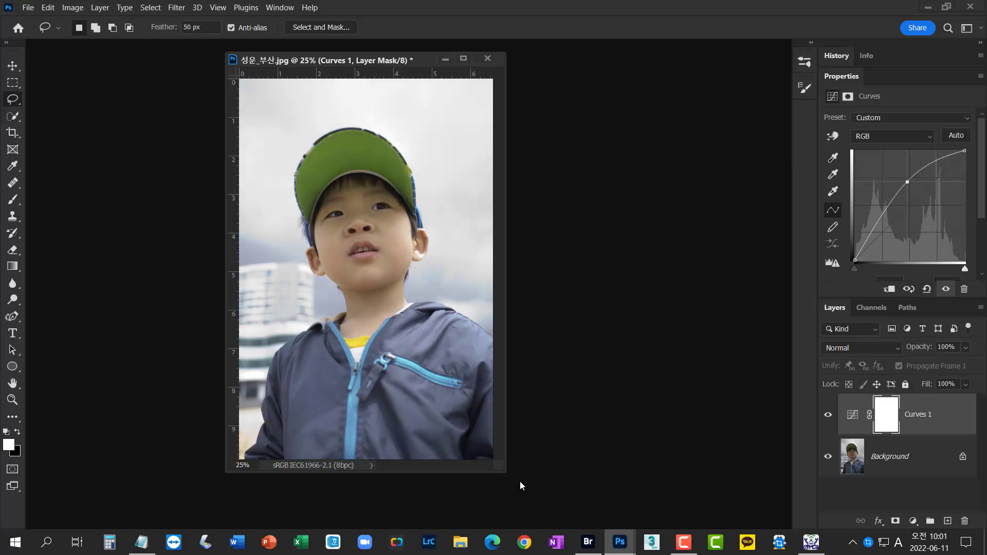
Enlarge the portrait's document window and set up a much larger black Brush at 100% opacity.
{"action": "left_click_drag", "start_coordinate": [506, 471], "coordinate": [591, 521]}
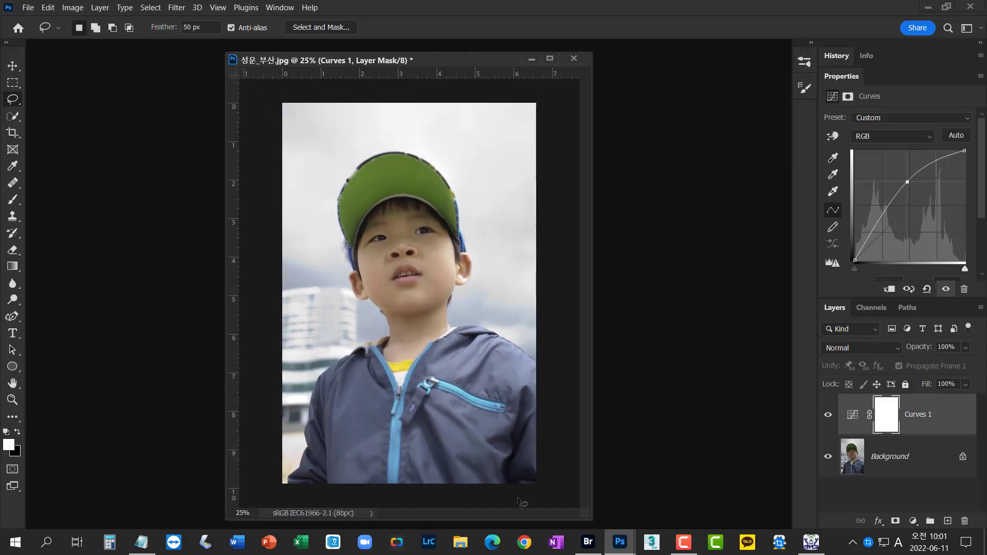
{"action": "left_click", "coordinate": [13, 199]}
{"action": "left_click", "coordinate": [39, 199]}
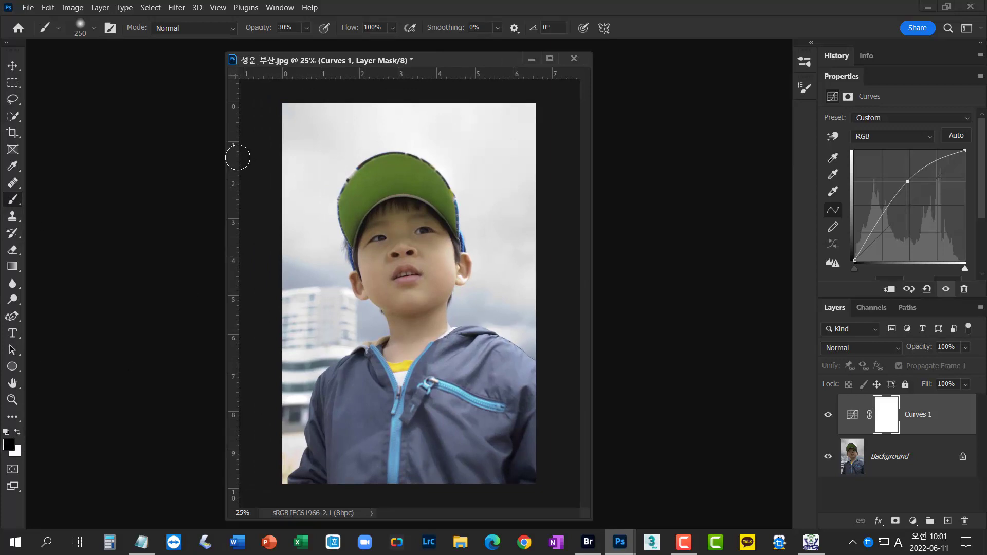
{"action": "key", "text": "bracketright"}
{"action": "key", "text": "bracketright"}
{"action": "key", "text": "bracketright"}
{"action": "key", "text": "bracketright"}
{"action": "key", "text": "bracketright"}
{"action": "key", "text": "bracketright"}
{"action": "key", "text": "bracketright"}
{"action": "key", "text": "bracketright"}
{"action": "key", "text": "bracketright"}
{"action": "key", "text": "bracketright"}
{"action": "left_click", "coordinate": [307, 28]}
{"action": "left_click_drag", "start_coordinate": [313, 45], "coordinate": [432, 47]}
Remove the brightening from the sky, buildings and jacket by painting black on the Curves 1 mask, reducing the brush to 900 px.
{"action": "mouse_move", "coordinate": [514, 127]}
{"action": "left_mouse_down"}
{"action": "mouse_move", "coordinate": [251, 117]}
{"action": "mouse_move", "coordinate": [367, 111]}
{"action": "mouse_move", "coordinate": [288, 103]}
{"action": "mouse_move", "coordinate": [228, 383]}
{"action": "mouse_move", "coordinate": [271, 407]}
{"action": "mouse_move", "coordinate": [287, 469]}
{"action": "mouse_move", "coordinate": [520, 459]}
{"action": "mouse_move", "coordinate": [563, 384]}
{"action": "mouse_move", "coordinate": [551, 172]}
{"action": "mouse_move", "coordinate": [584, 165]}
{"action": "left_mouse_up"}
{"action": "key", "text": "bracketleft"}
{"action": "key", "text": "bracketleft"}
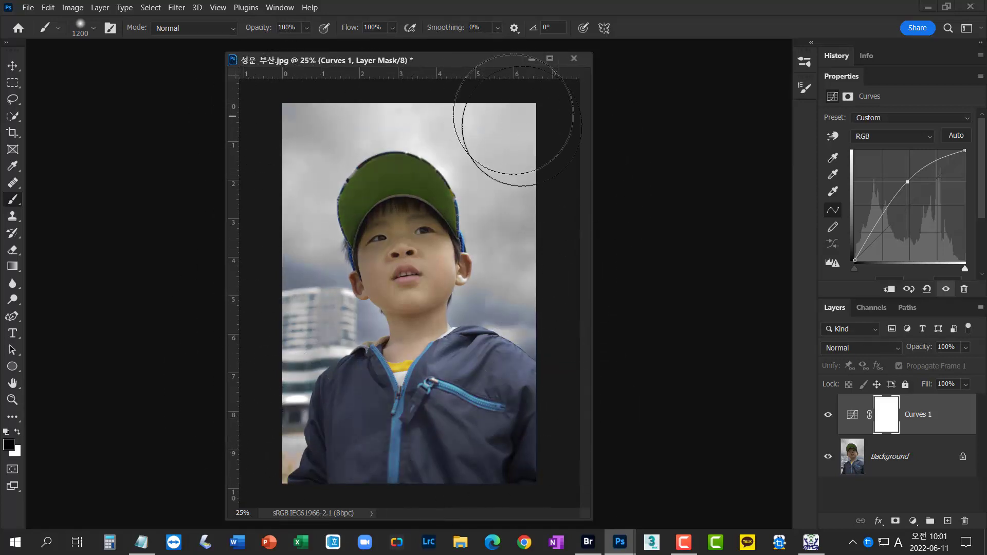
{"action": "key", "text": "bracketleft"}
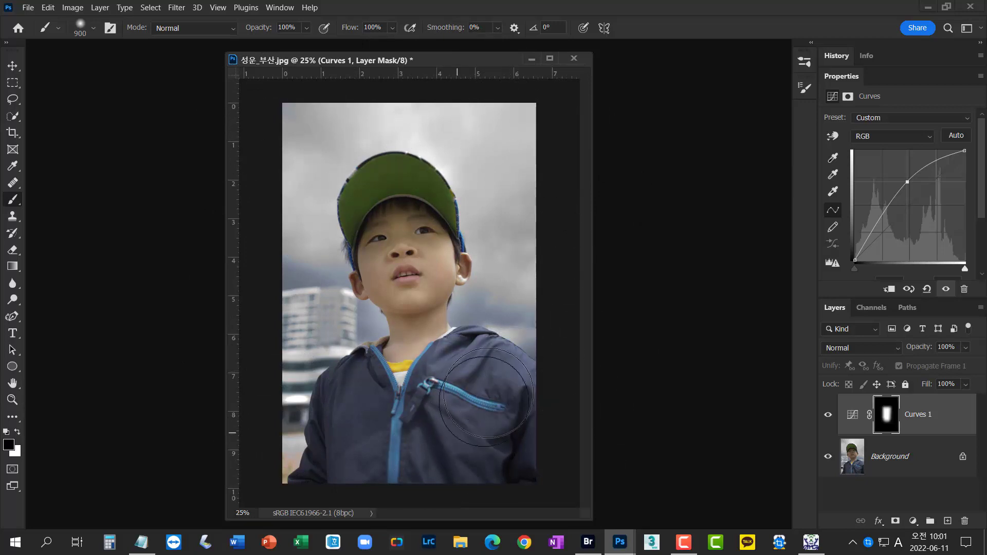
{"action": "left_click_drag", "start_coordinate": [334, 454], "coordinate": [506, 411]}
Compare the portrait with the Curves 1 layer hidden and shown, and delete that layer.
{"action": "left_click", "coordinate": [828, 415]}
{"action": "left_click", "coordinate": [828, 415]}
{"action": "left_click", "coordinate": [828, 415]}
{"action": "left_click", "coordinate": [829, 415]}
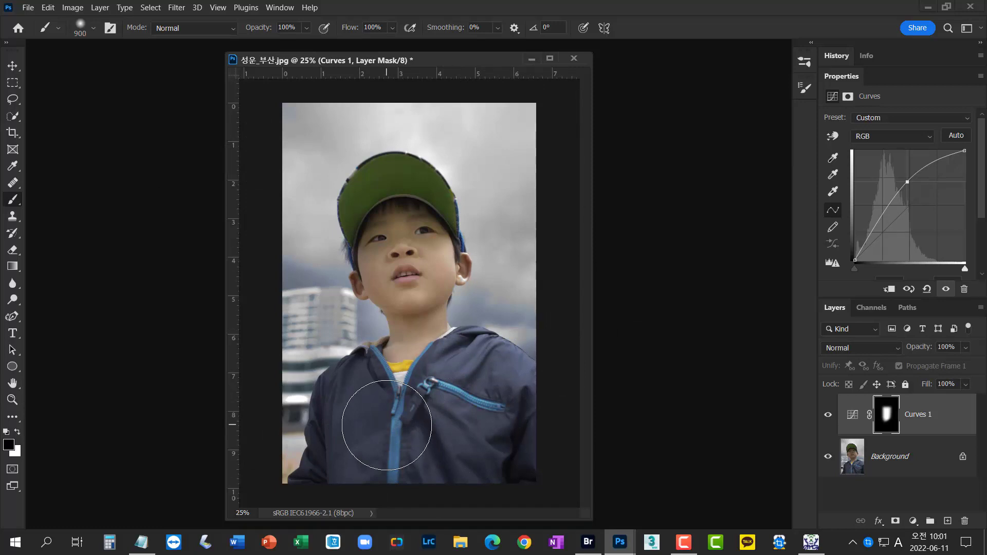
{"action": "left_click_drag", "start_coordinate": [949, 424], "coordinate": [959, 521]}
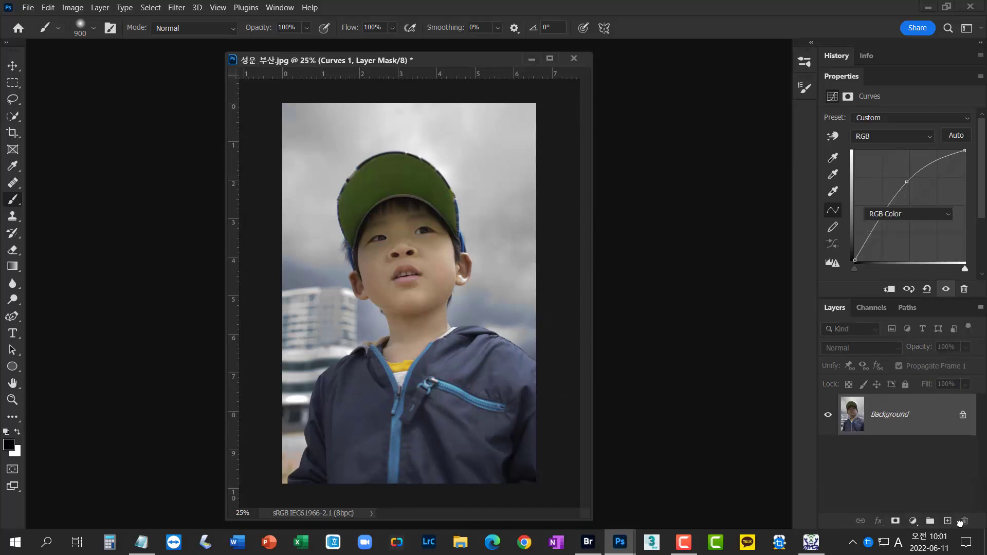
Add a new Curves adjustment layer with its midpoint raised to brighten the portrait, and invert its mask to black.
{"action": "left_click", "coordinate": [913, 521]}
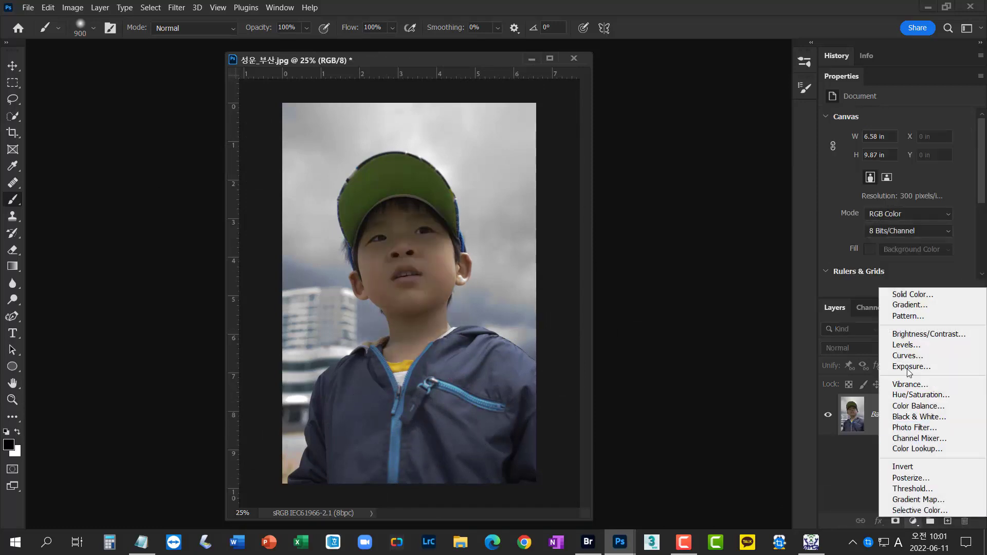
{"action": "left_click", "coordinate": [907, 355]}
{"action": "left_click_drag", "start_coordinate": [905, 209], "coordinate": [905, 180]}
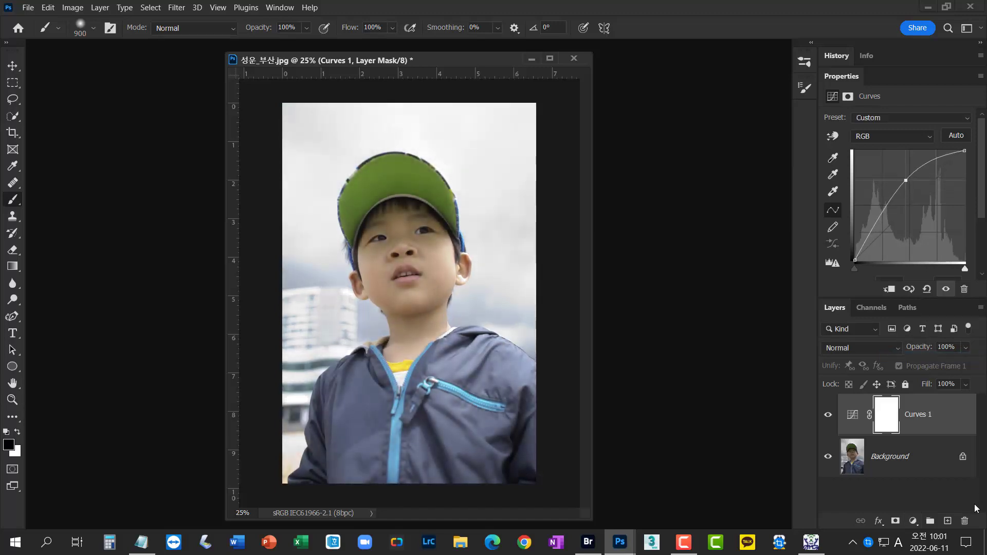
{"action": "key", "text": "ctrl+i"}
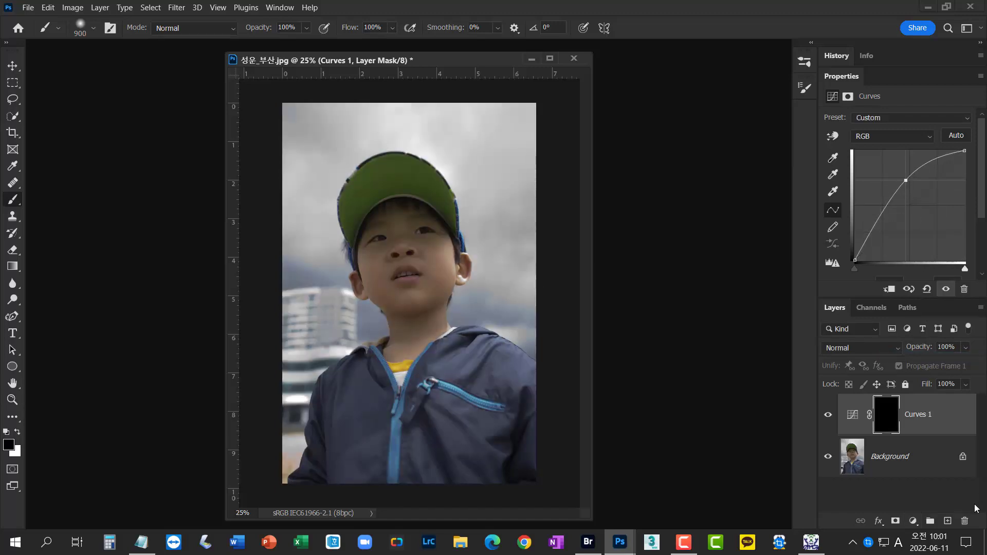
Brighten the boy's face and neck by painting white on the Curves 1 mask at 100% opacity, adjusting the brush size to 600 px.
{"action": "left_click", "coordinate": [18, 432]}
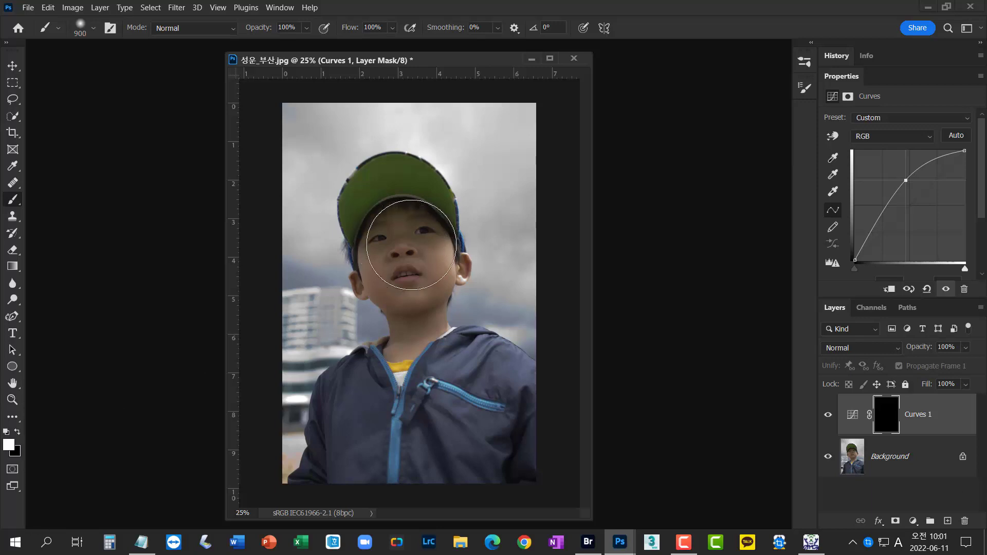
{"action": "left_click_drag", "start_coordinate": [408, 246], "coordinate": [406, 325]}
{"action": "key", "text": "bracketleft"}
{"action": "key", "text": "bracketleft"}
{"action": "key", "text": "bracketleft"}
{"action": "key", "text": "bracketleft"}
{"action": "key", "text": "bracketleft"}
{"action": "key", "text": "bracketleft"}
{"action": "key", "text": "bracketleft"}
{"action": "key", "text": "bracketleft"}
{"action": "key", "text": "bracketleft"}
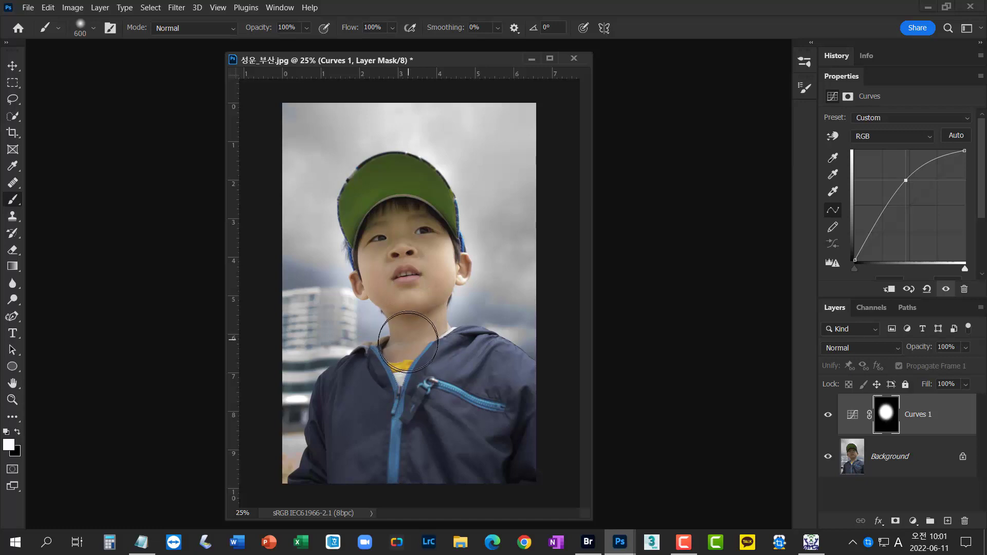
{"action": "key", "text": "bracketright"}
{"action": "key", "text": "bracketright"}
{"action": "key", "text": "bracketright"}
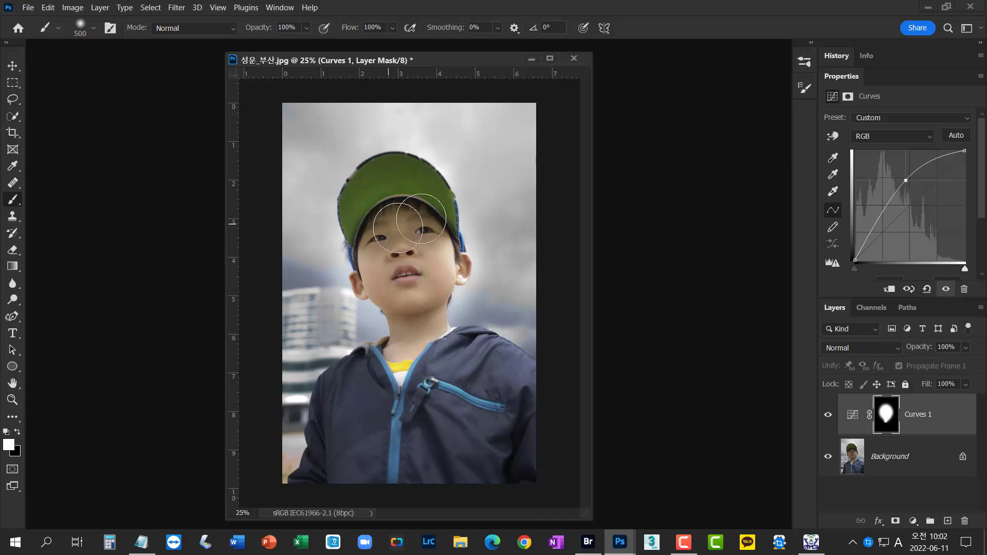
{"action": "key", "text": "bracketright"}
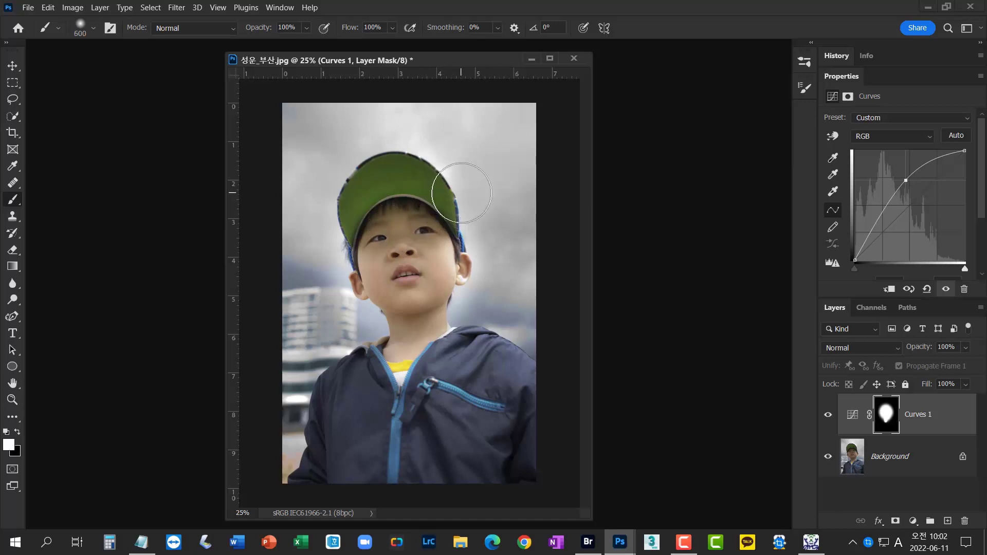
Paint black on the Curves 1 mask around the boy's head and neck, and fill the whole mask with black.
{"action": "key", "text": "x"}
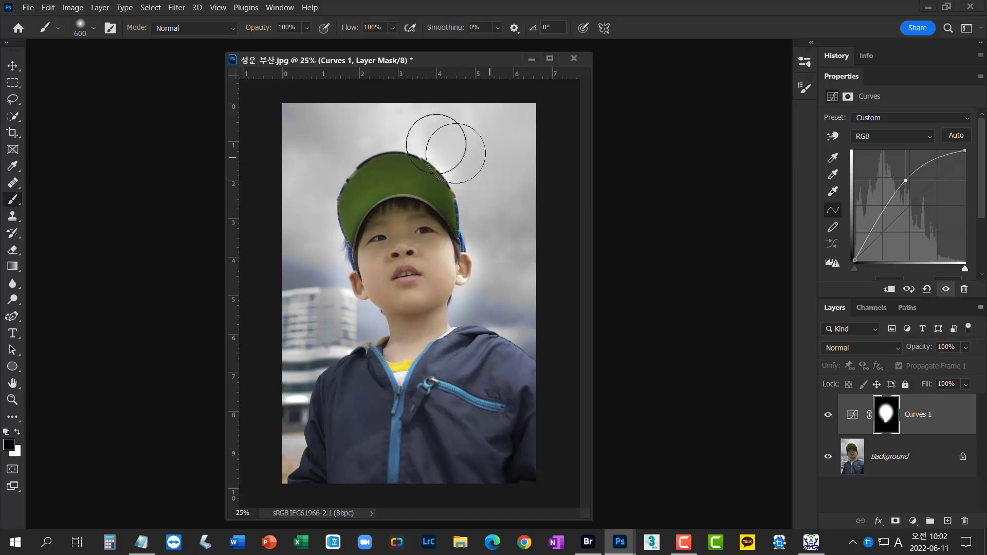
{"action": "mouse_move", "coordinate": [310, 219]}
{"action": "left_mouse_down"}
{"action": "mouse_move", "coordinate": [295, 262]}
{"action": "mouse_move", "coordinate": [316, 285]}
{"action": "mouse_move", "coordinate": [322, 321]}
{"action": "left_mouse_up"}
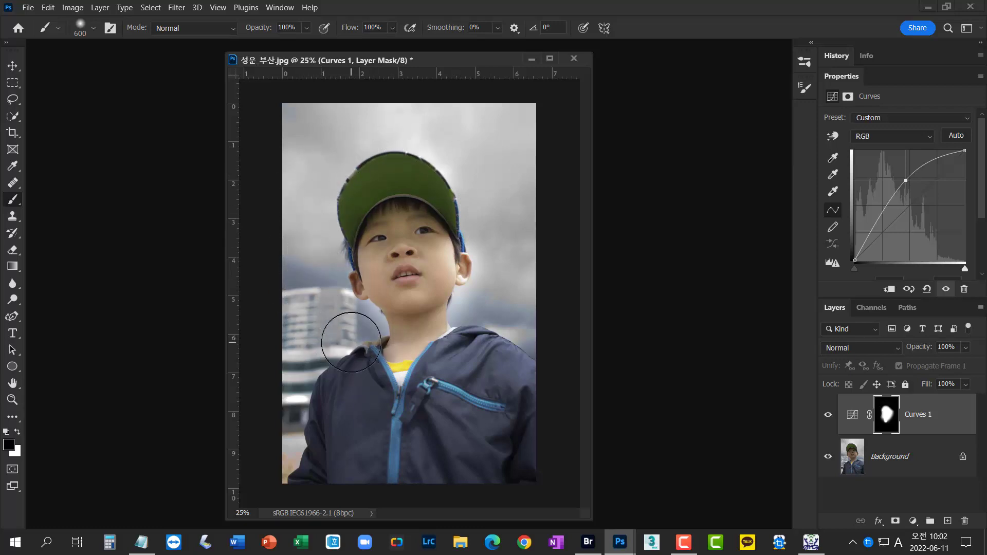
{"action": "mouse_move", "coordinate": [453, 309]}
{"action": "left_mouse_down"}
{"action": "mouse_move", "coordinate": [489, 298]}
{"action": "mouse_move", "coordinate": [485, 308]}
{"action": "mouse_move", "coordinate": [507, 227]}
{"action": "mouse_move", "coordinate": [499, 218]}
{"action": "mouse_move", "coordinate": [491, 287]}
{"action": "left_mouse_up"}
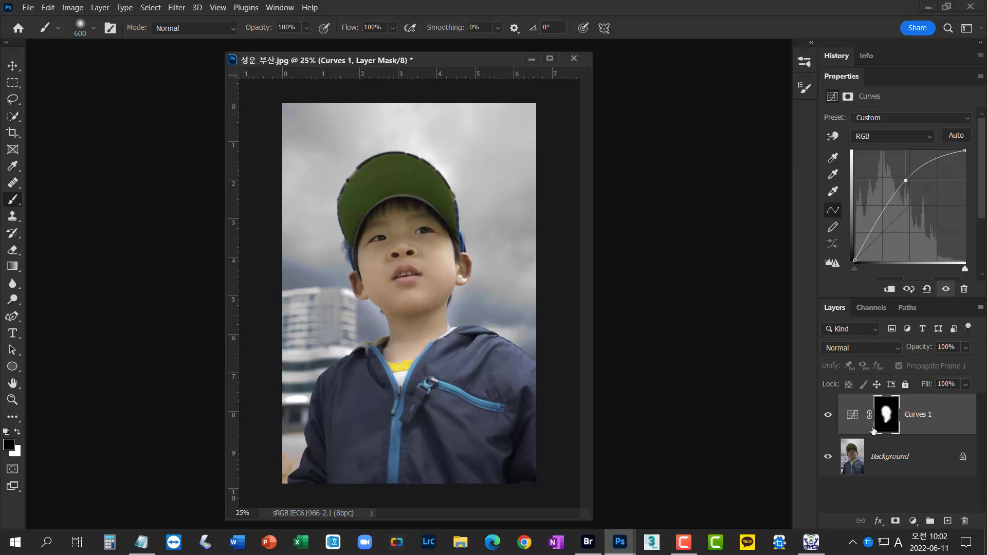
{"action": "key", "text": "alt"}
{"action": "key", "text": "alt+BackSpace"}
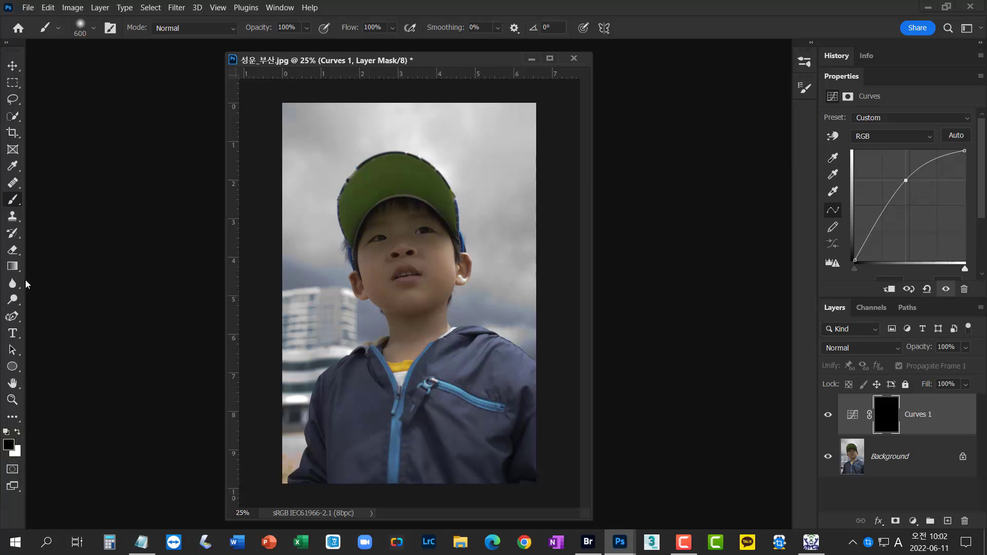
Set up the Gradient tool with white as the foreground colour and a radial foreground-to-transparent gradient.
{"action": "left_click", "coordinate": [12, 266]}
{"action": "left_click", "coordinate": [92, 267]}
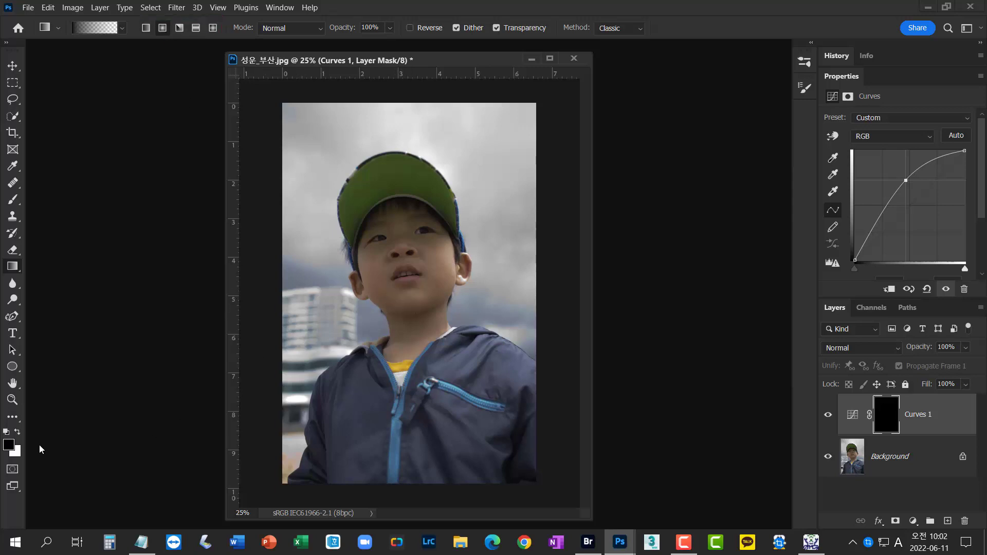
{"action": "left_click", "coordinate": [19, 433]}
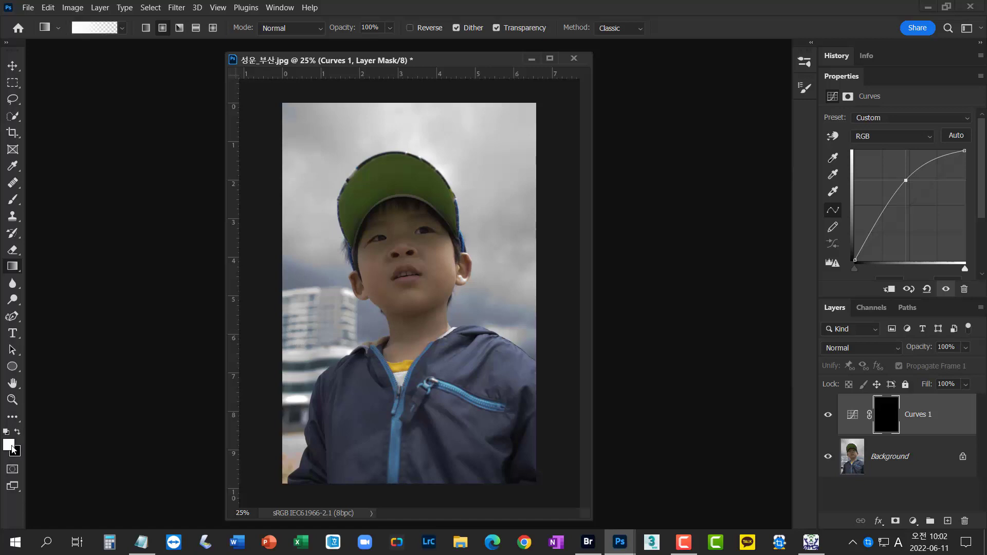
{"action": "left_click", "coordinate": [122, 30]}
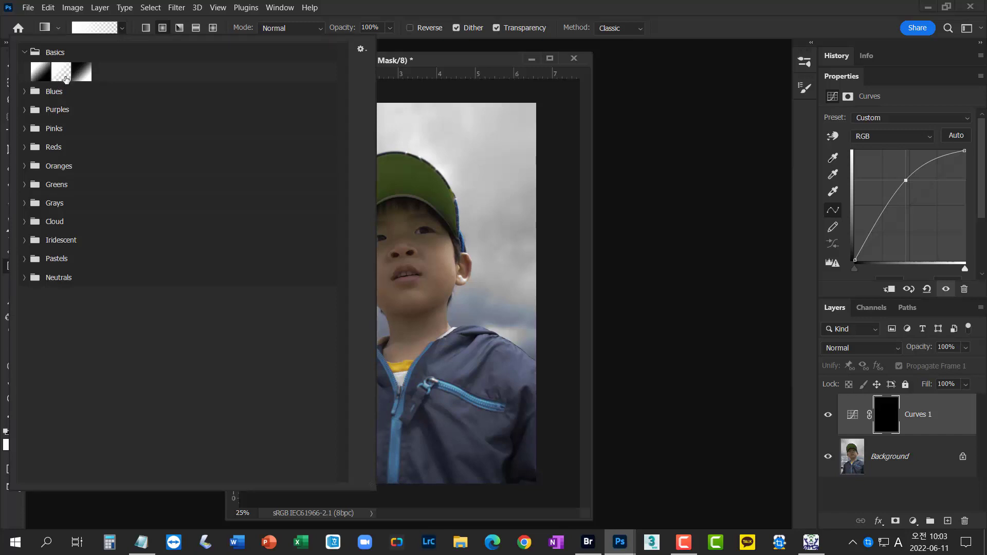
{"action": "left_click", "coordinate": [62, 79]}
{"action": "left_click", "coordinate": [409, 276]}
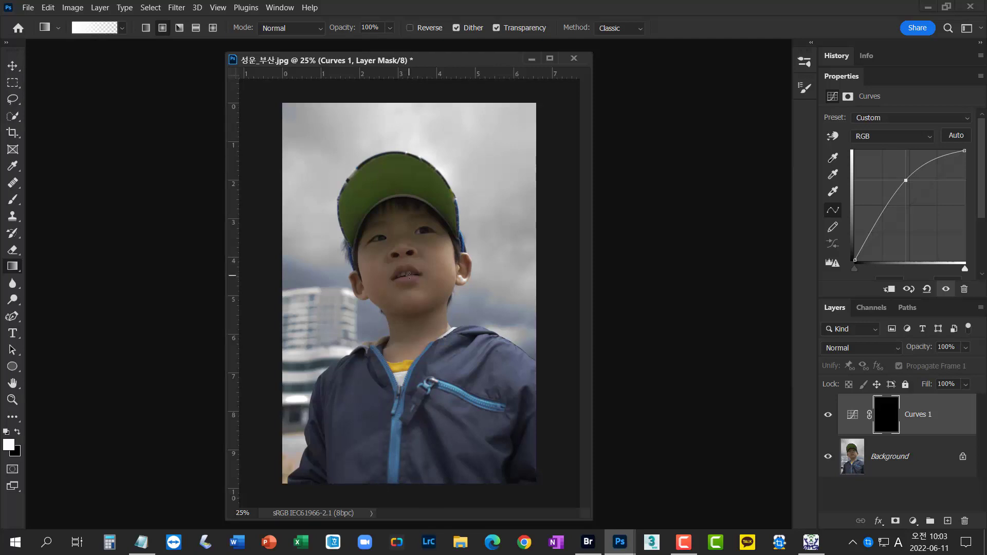
Create a new blank document, try black-to-transparent radial gradients on it, and close it to return to the portrait.
{"action": "key", "text": "ctrl+n"}
{"action": "key", "text": "Return"}
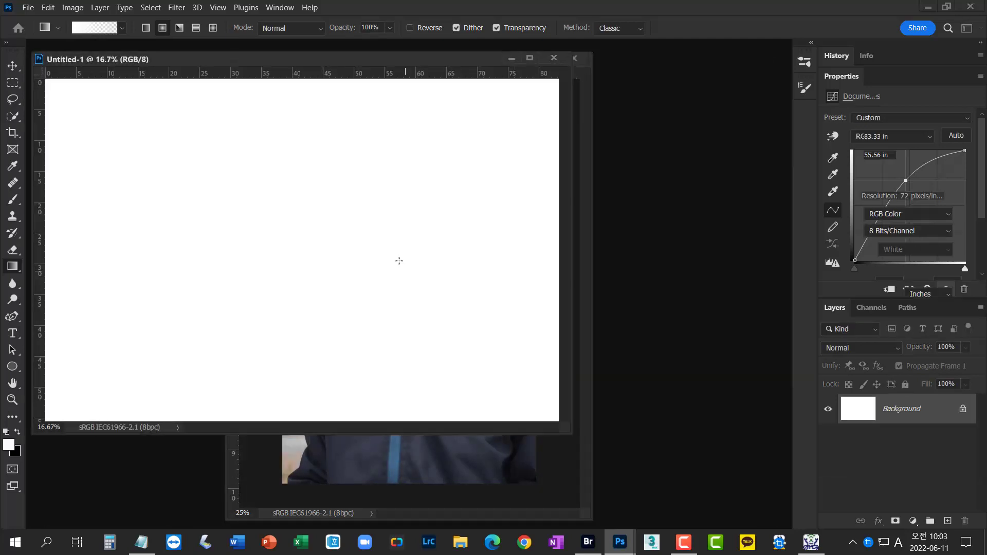
{"action": "left_click_drag", "start_coordinate": [294, 229], "coordinate": [444, 373]}
{"action": "left_click_drag", "start_coordinate": [296, 223], "coordinate": [391, 345]}
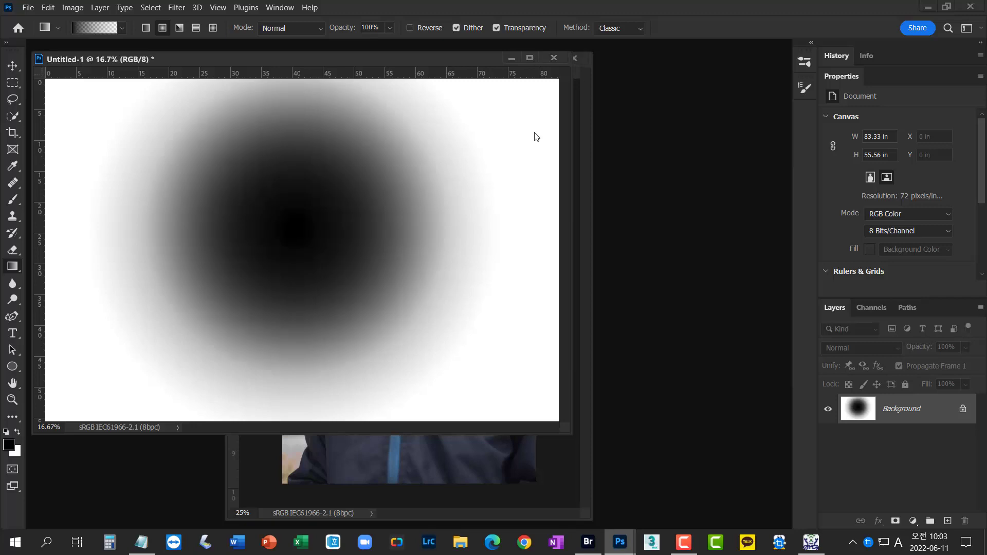
{"action": "key", "text": "ctrl+w"}
{"action": "left_click", "coordinate": [498, 210]}
{"action": "left_click_drag", "start_coordinate": [484, 58], "coordinate": [474, 58]}
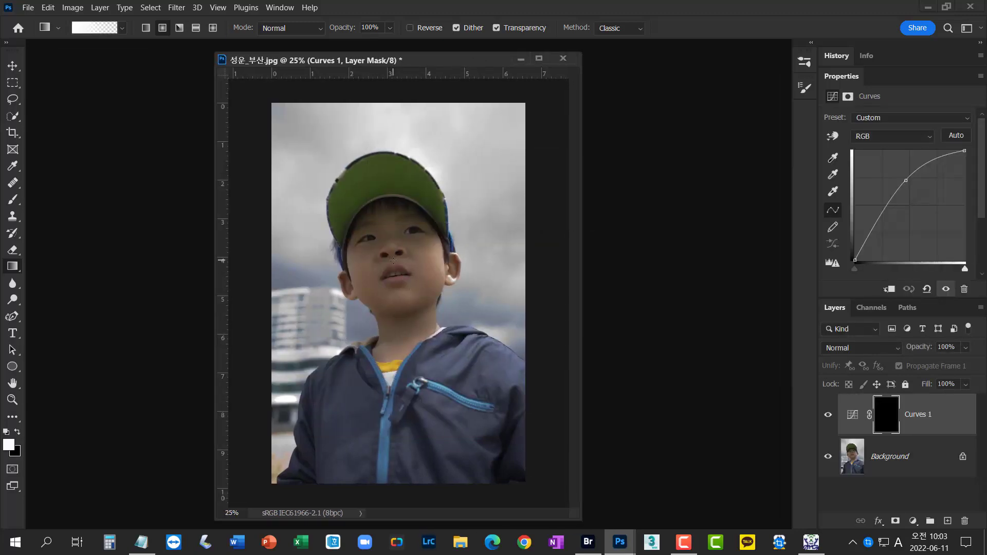
Brighten the boy's face and neck by adding overlapping white radial gradients on the Curves 1 mask.
{"action": "left_click_drag", "start_coordinate": [394, 260], "coordinate": [434, 347]}
{"action": "left_click_drag", "start_coordinate": [388, 238], "coordinate": [405, 381]}
{"action": "left_click_drag", "start_coordinate": [397, 343], "coordinate": [398, 403]}
{"action": "left_click_drag", "start_coordinate": [405, 312], "coordinate": [415, 365]}
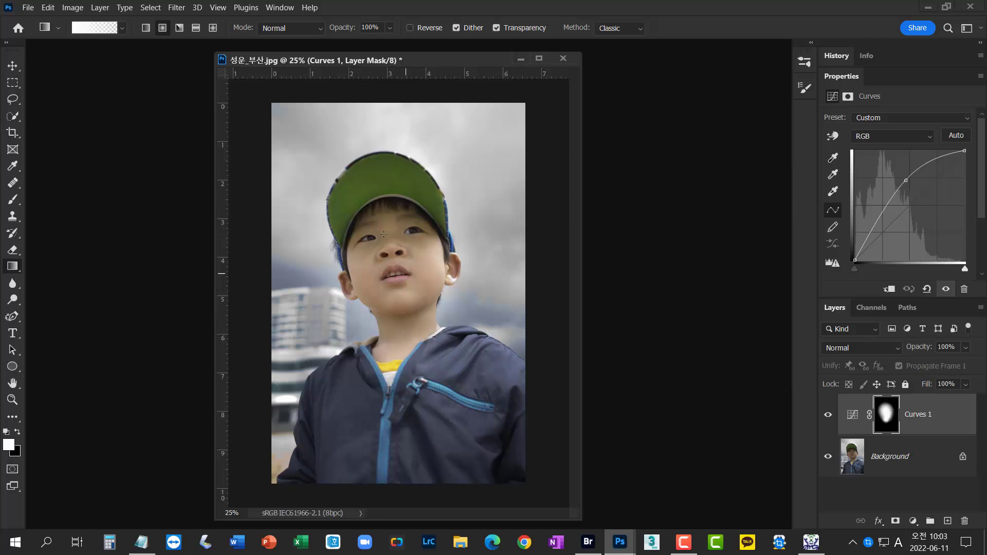
Look over the gradient presets and compare the portrait with the Curves 1 layer hidden and shown.
{"action": "left_click", "coordinate": [120, 29]}
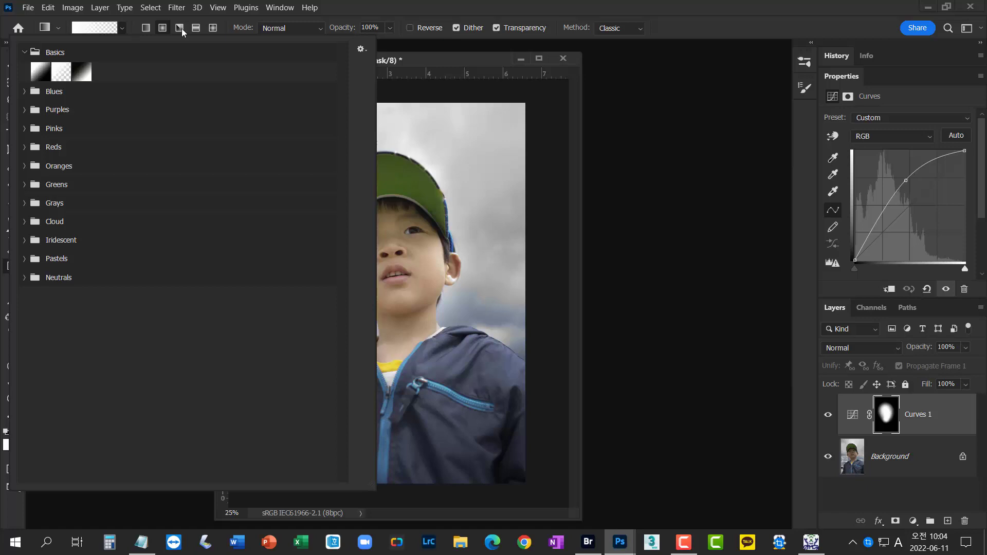
{"action": "left_click", "coordinate": [431, 63]}
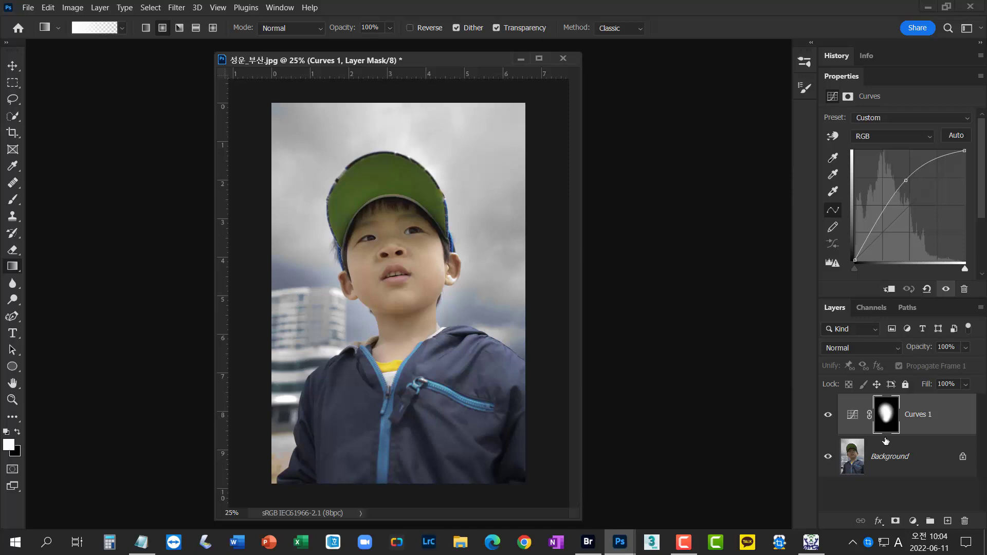
{"action": "left_click", "coordinate": [828, 416]}
{"action": "left_click", "coordinate": [828, 415]}
{"action": "left_click_drag", "start_coordinate": [570, 62], "coordinate": [518, 61]}
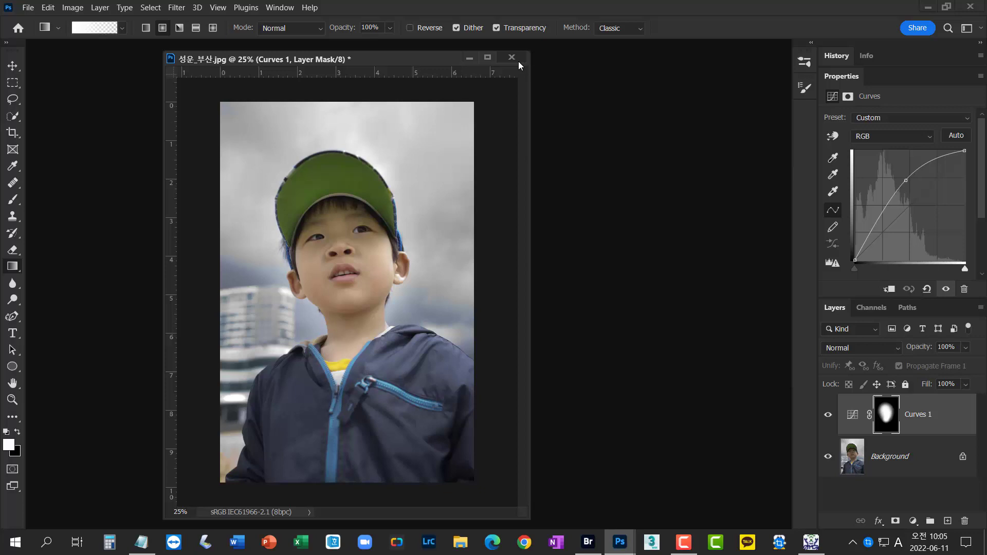
Try painting white over the Curves 1 mask's soft shape with a 600 px brush at 100% hardness, and undo the painting.
{"action": "left_click", "coordinate": [886, 422], "text": "alt"}
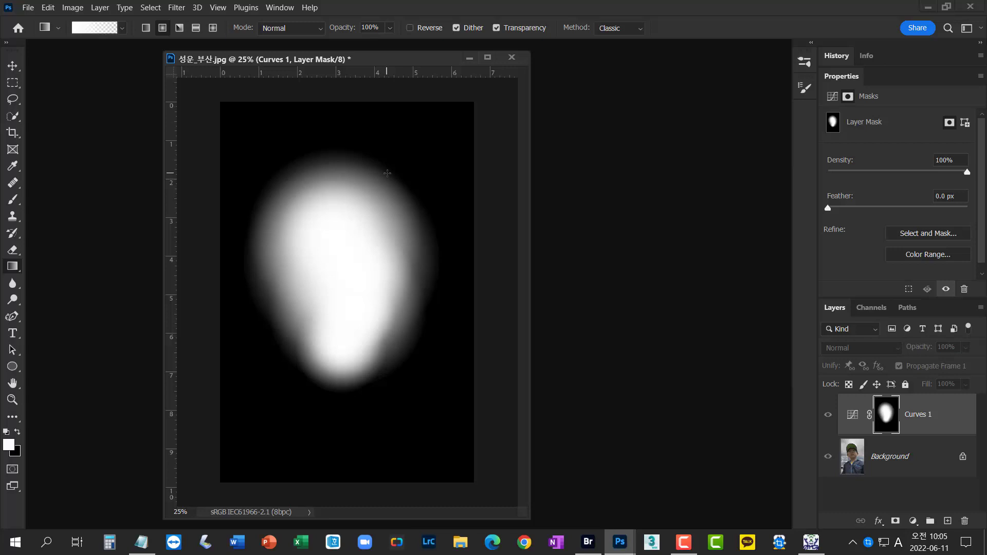
{"action": "left_click", "coordinate": [19, 202]}
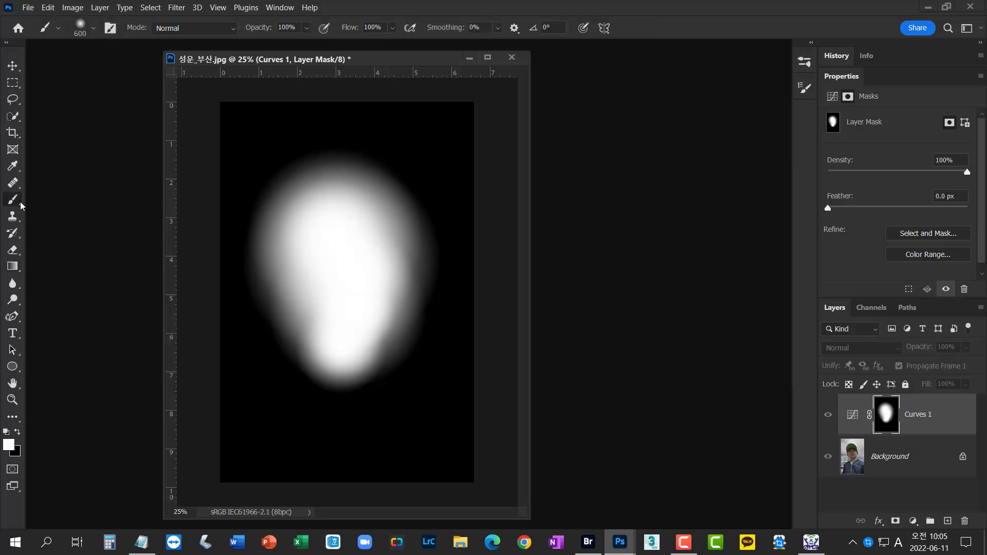
{"action": "right_click", "coordinate": [338, 269]}
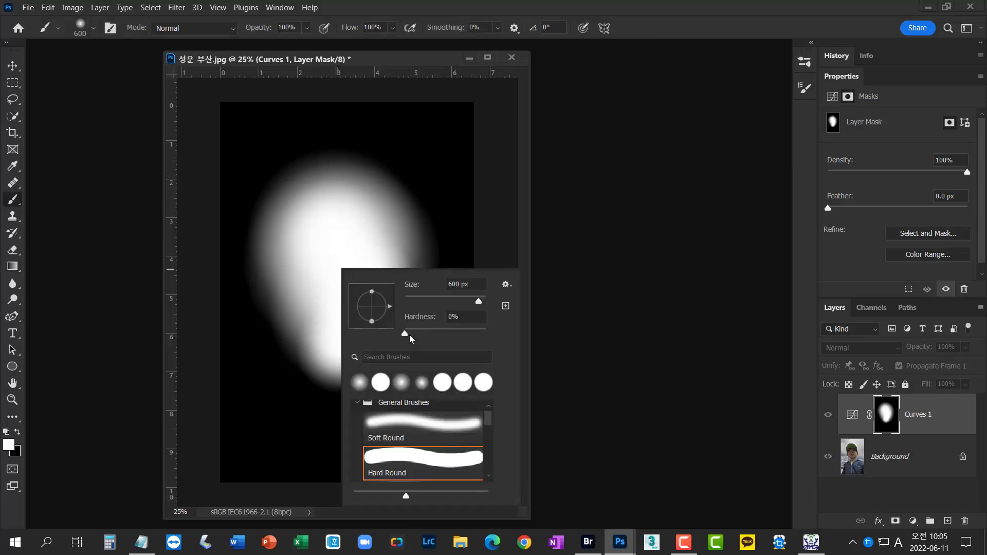
{"action": "left_click_drag", "start_coordinate": [408, 337], "coordinate": [520, 339]}
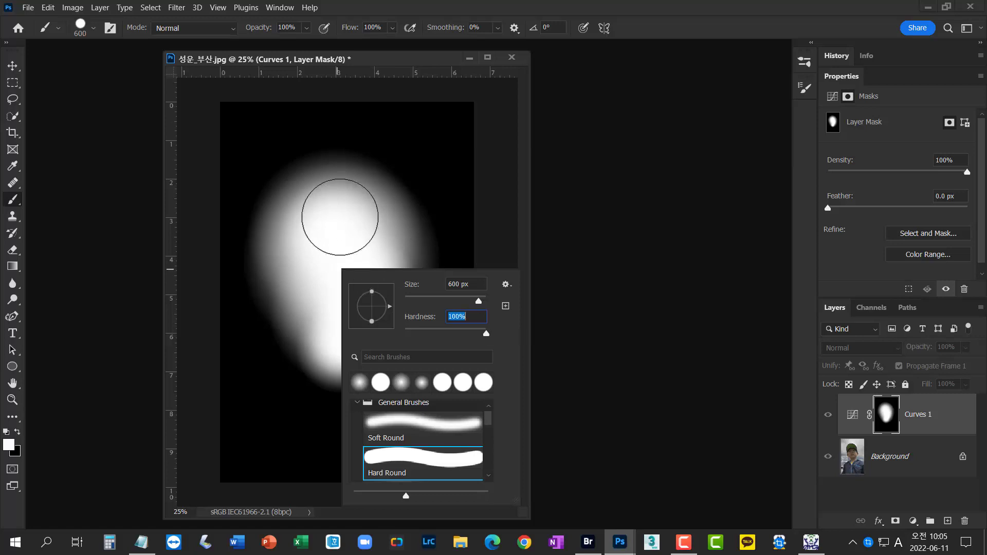
{"action": "mouse_move", "coordinate": [346, 212]}
{"action": "left_mouse_down"}
{"action": "mouse_move", "coordinate": [316, 218]}
{"action": "mouse_move", "coordinate": [337, 198]}
{"action": "mouse_move", "coordinate": [304, 213]}
{"action": "mouse_move", "coordinate": [298, 270]}
{"action": "mouse_move", "coordinate": [344, 340]}
{"action": "mouse_move", "coordinate": [382, 273]}
{"action": "mouse_move", "coordinate": [359, 194]}
{"action": "mouse_move", "coordinate": [314, 194]}
{"action": "mouse_move", "coordinate": [353, 292]}
{"action": "left_mouse_up"}
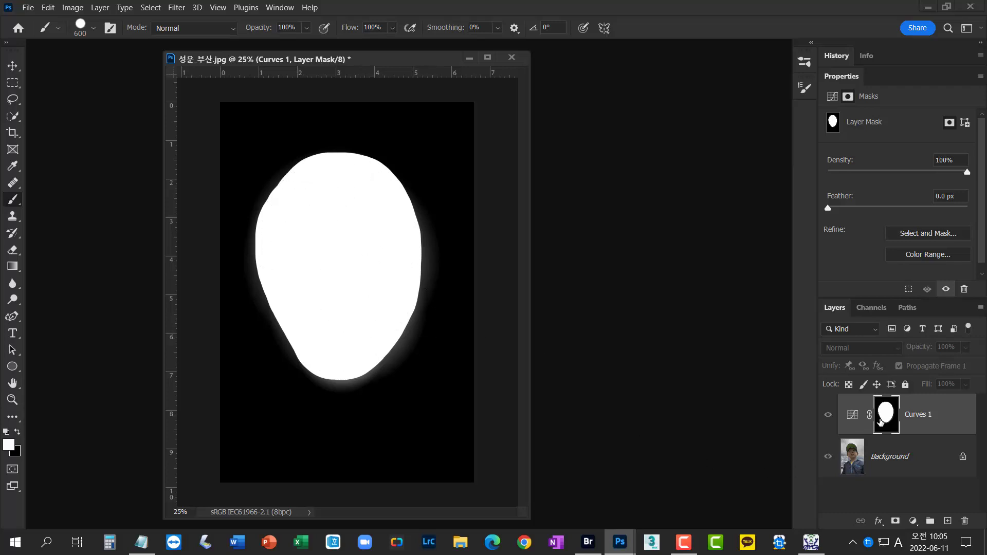
{"action": "left_click", "coordinate": [885, 414], "text": "alt"}
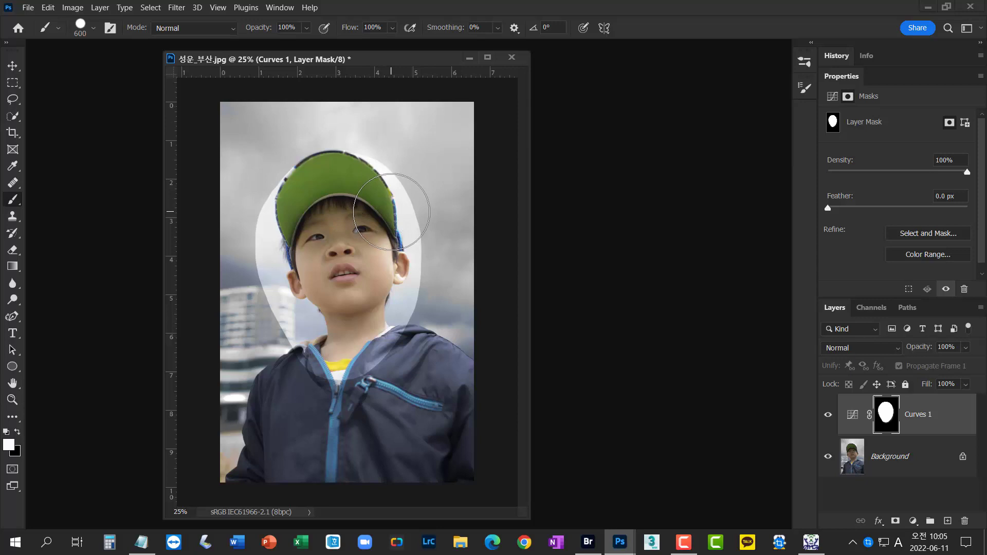
{"action": "key", "text": "ctrl+shift+z"}
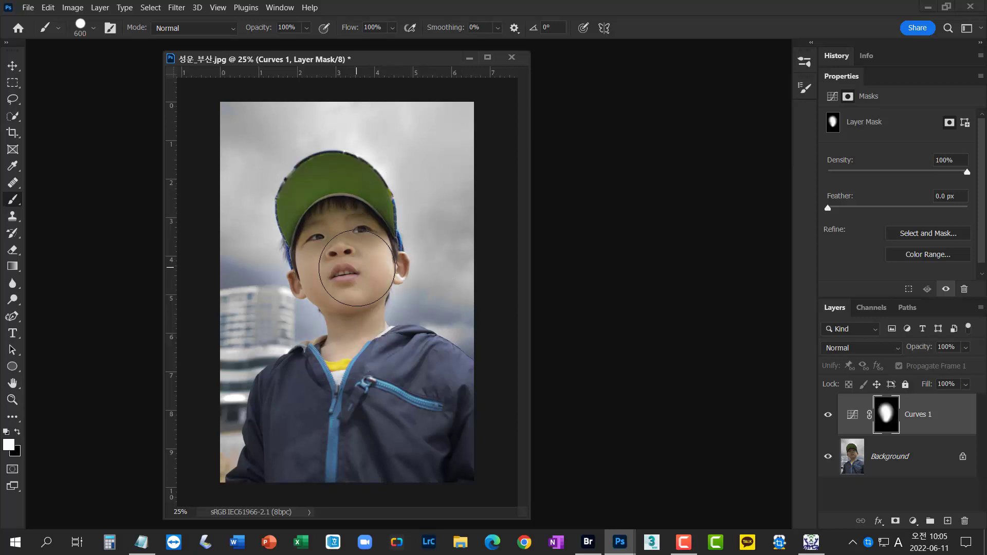
Display the Curves 1 mask on its own and set the 600 px brush's hardness to 0%.
{"action": "left_click", "coordinate": [893, 418], "text": "alt"}
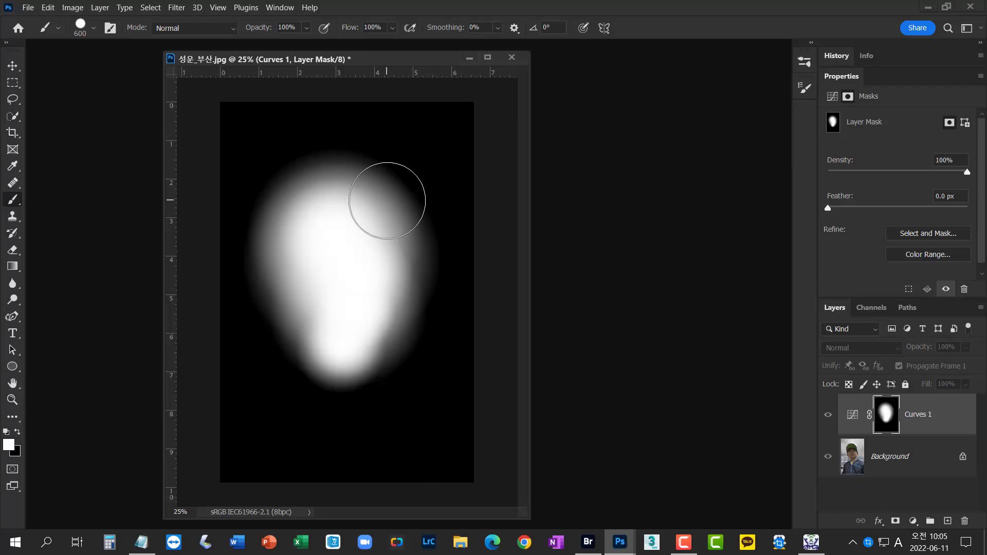
{"action": "right_click", "coordinate": [368, 199]}
{"action": "left_click", "coordinate": [431, 262]}
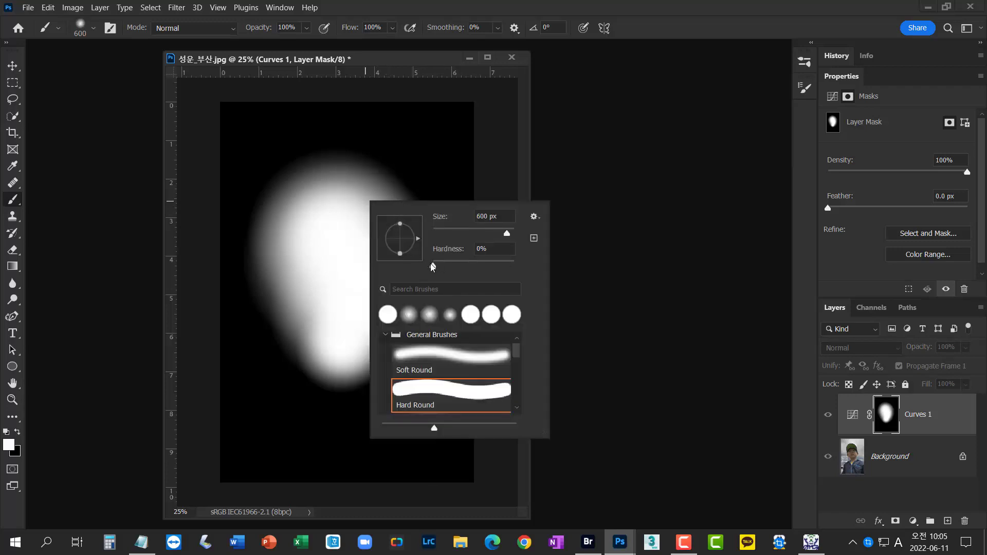
{"action": "left_click_drag", "start_coordinate": [431, 264], "coordinate": [430, 267]}
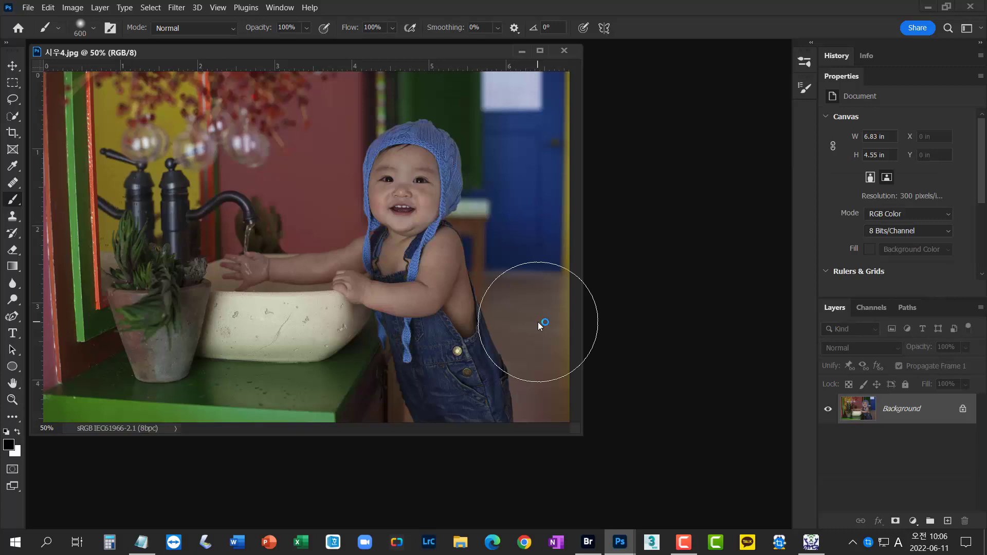
Add a Levels adjustment layer to the baby photo and set its white input level to 213.
{"action": "left_click", "coordinate": [914, 521]}
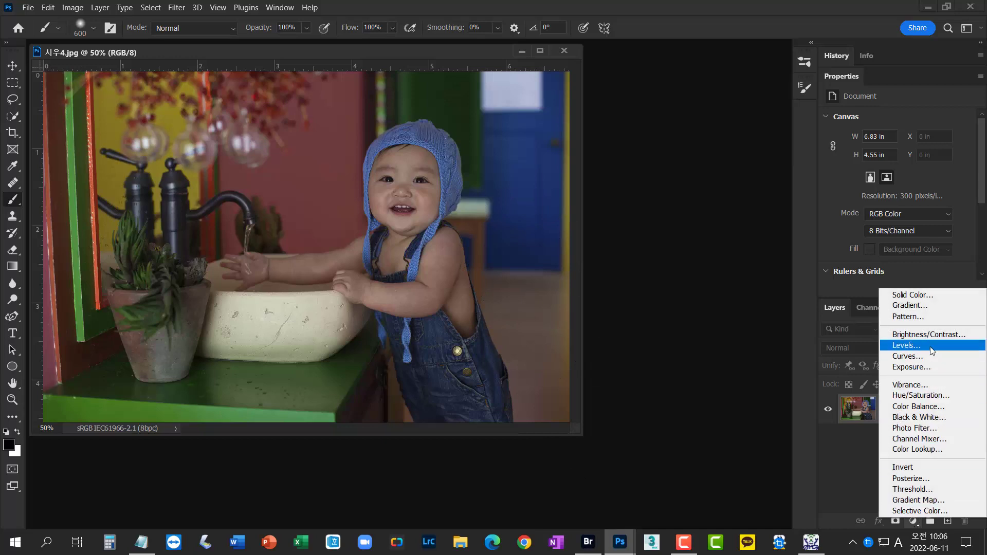
{"action": "left_click", "coordinate": [905, 344]}
{"action": "left_click_drag", "start_coordinate": [951, 215], "coordinate": [949, 215]}
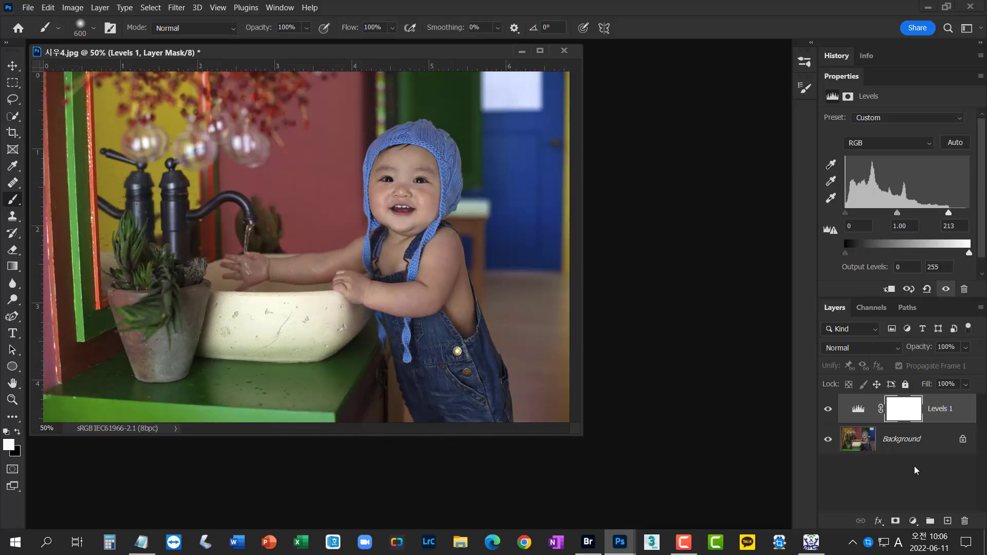
Add a Curves adjustment layer with its midpoint raised to brighten the baby photo, and invert its mask to black.
{"action": "left_click", "coordinate": [913, 521]}
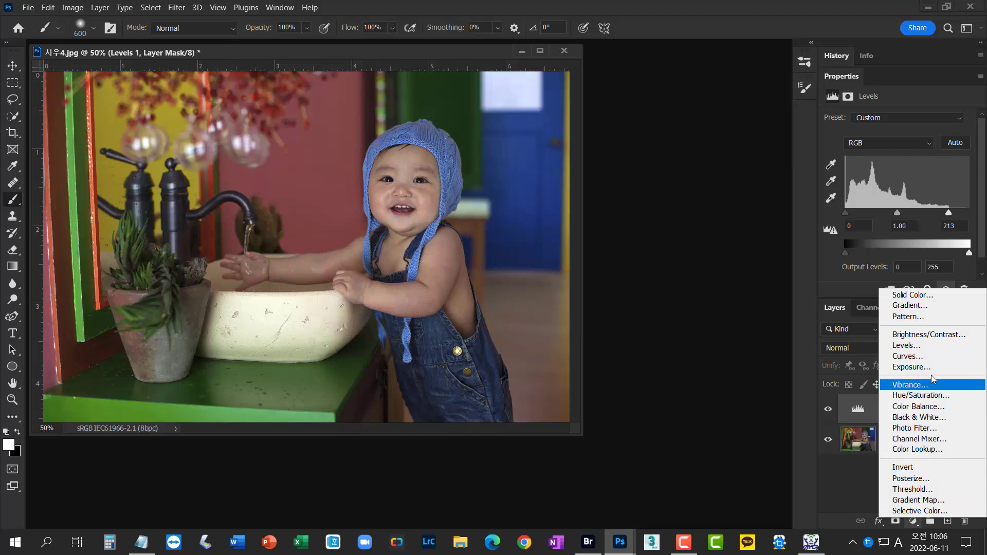
{"action": "left_click", "coordinate": [917, 356]}
{"action": "left_click_drag", "start_coordinate": [913, 207], "coordinate": [912, 181]}
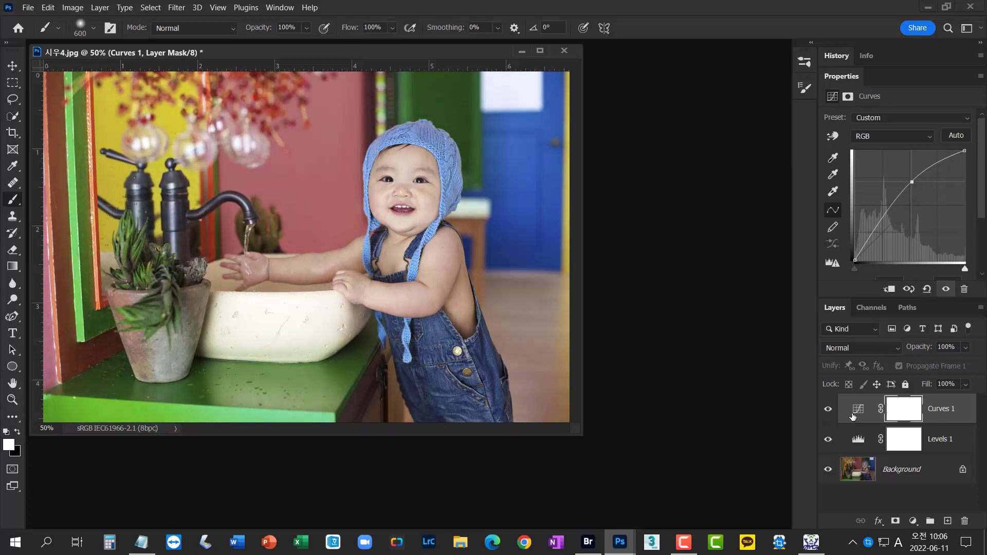
{"action": "key", "text": "ctrl+i"}
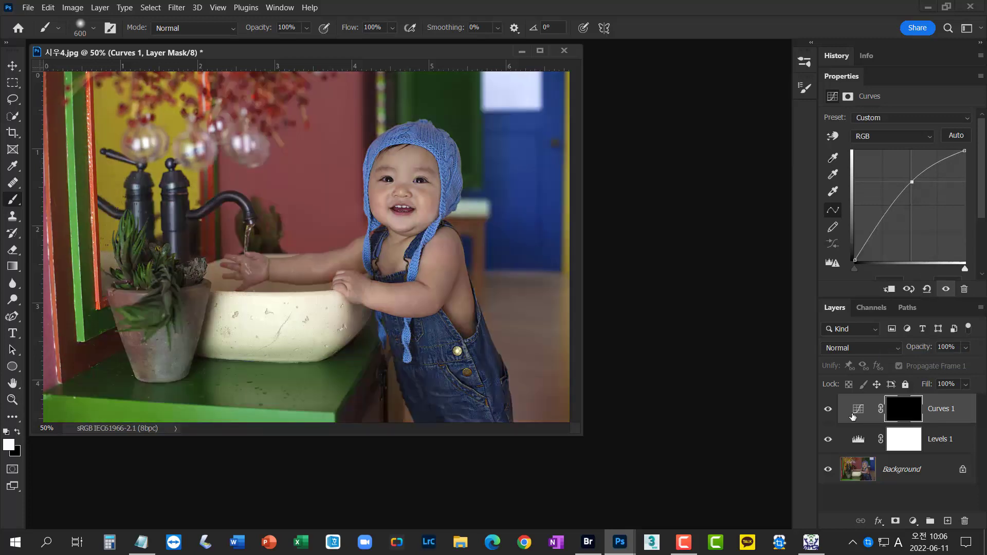
Brighten the baby and the sink area with white radial gradients on the Curves 1 mask, checking the mask on its own.
{"action": "left_click", "coordinate": [12, 267]}
{"action": "left_click", "coordinate": [77, 266]}
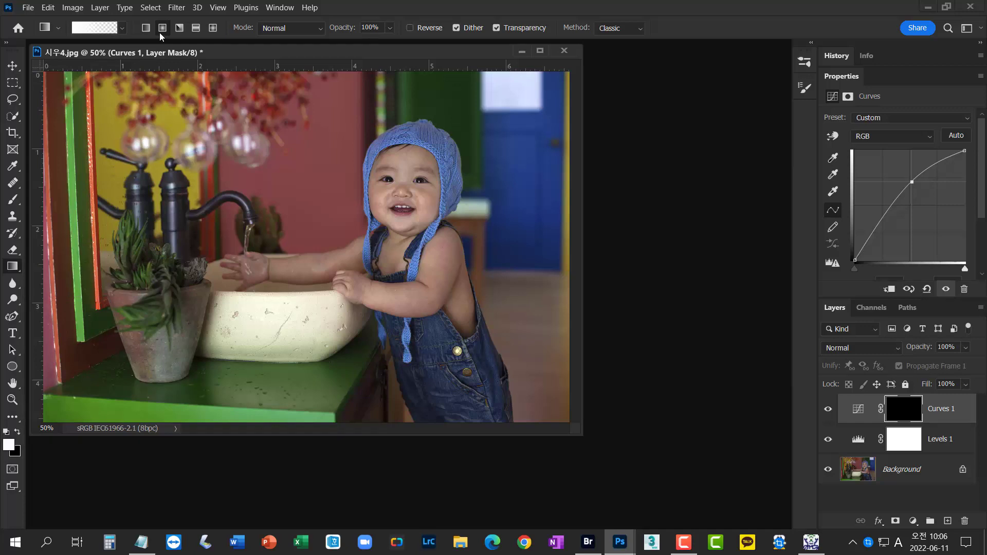
{"action": "left_click_drag", "start_coordinate": [386, 238], "coordinate": [229, 358]}
{"action": "left_click_drag", "start_coordinate": [152, 394], "coordinate": [89, 427]}
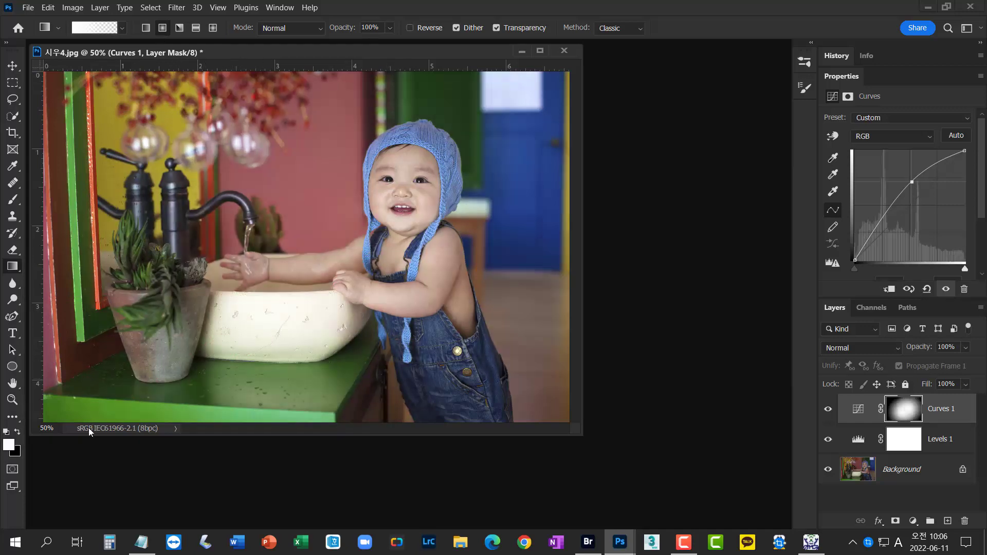
{"action": "left_click_drag", "start_coordinate": [411, 357], "coordinate": [215, 441]}
{"action": "left_click_drag", "start_coordinate": [191, 363], "coordinate": [411, 349]}
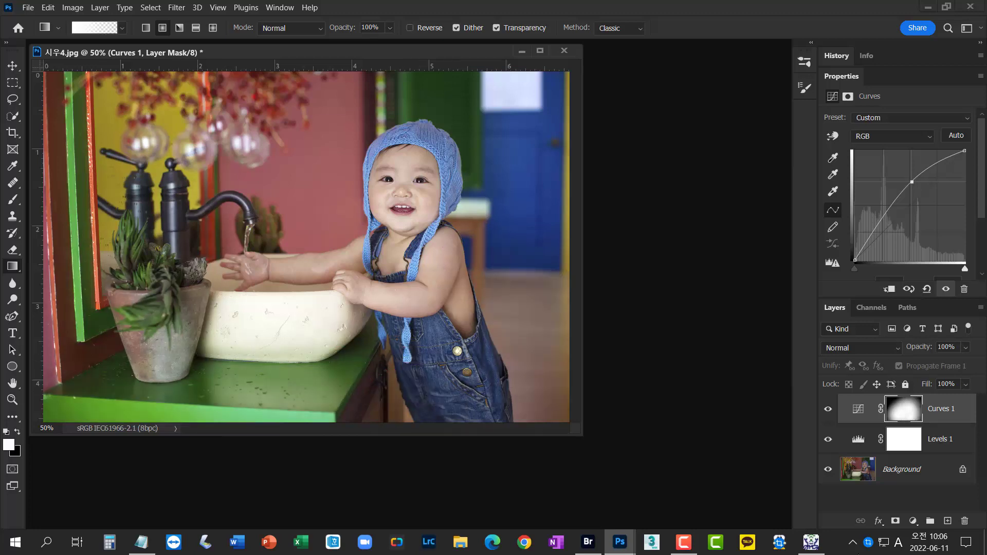
{"action": "left_click", "coordinate": [911, 410], "text": "alt"}
{"action": "left_click", "coordinate": [899, 414], "text": "alt"}
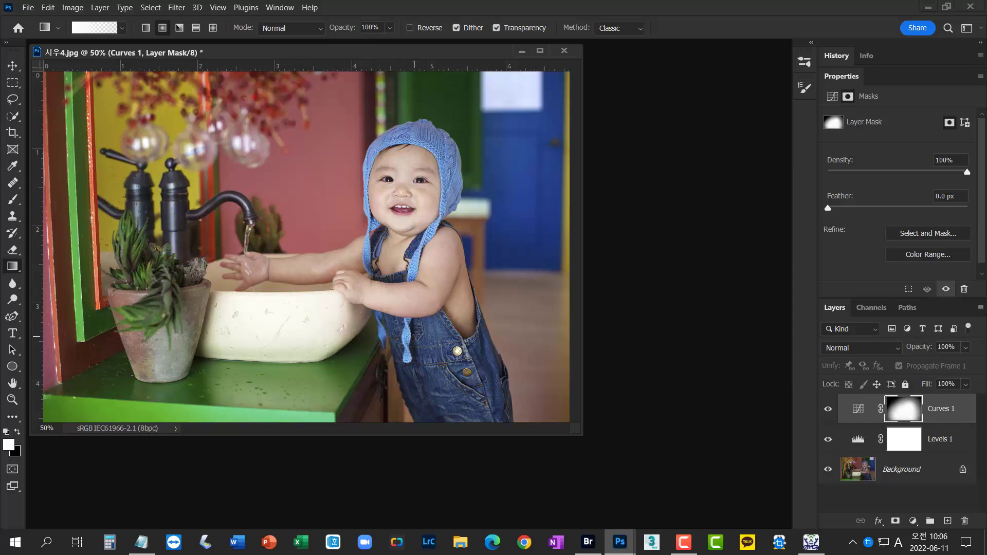
{"action": "left_click_drag", "start_coordinate": [259, 286], "coordinate": [324, 297]}
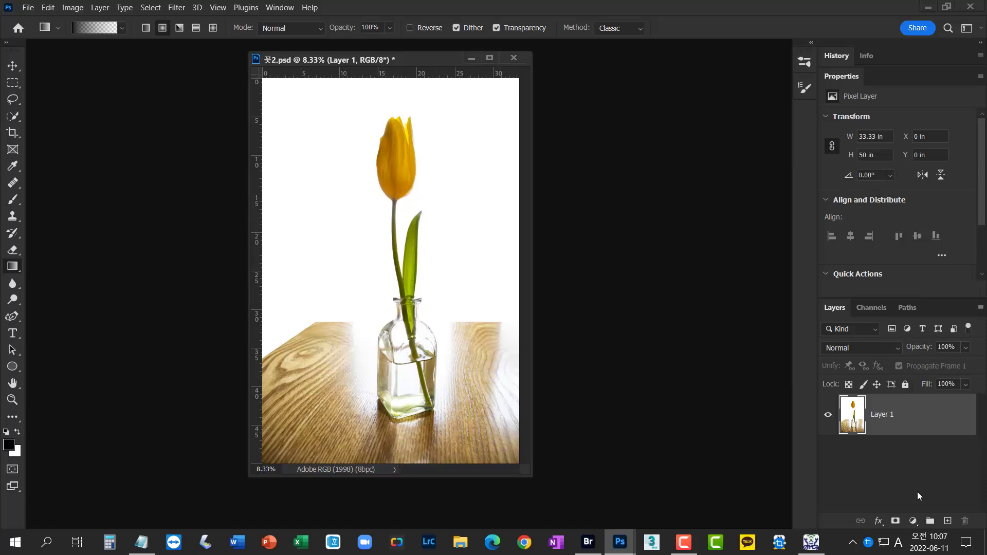
Add a Black & White adjustment layer above the tulip photo's Layer 1.
{"action": "left_click", "coordinate": [913, 521]}
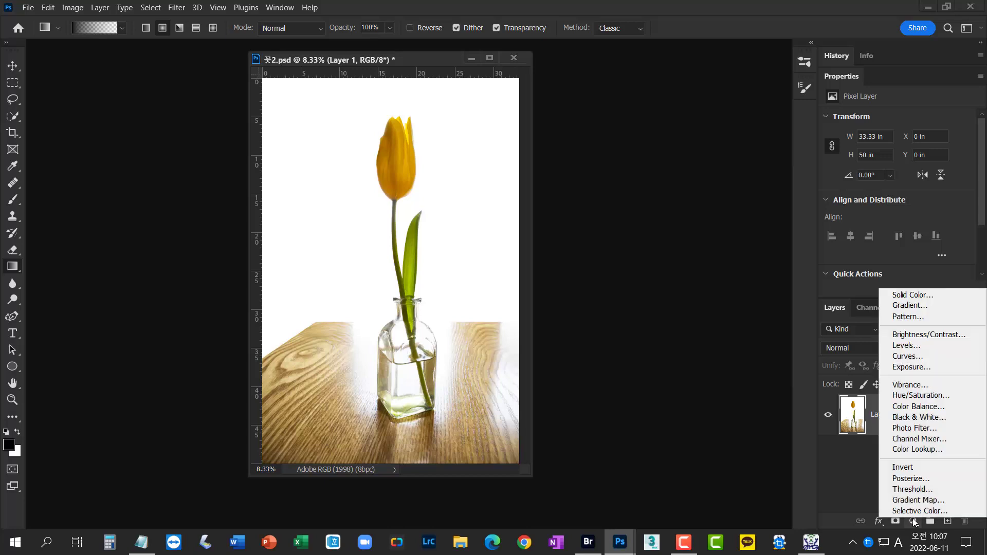
{"action": "left_click", "coordinate": [950, 420]}
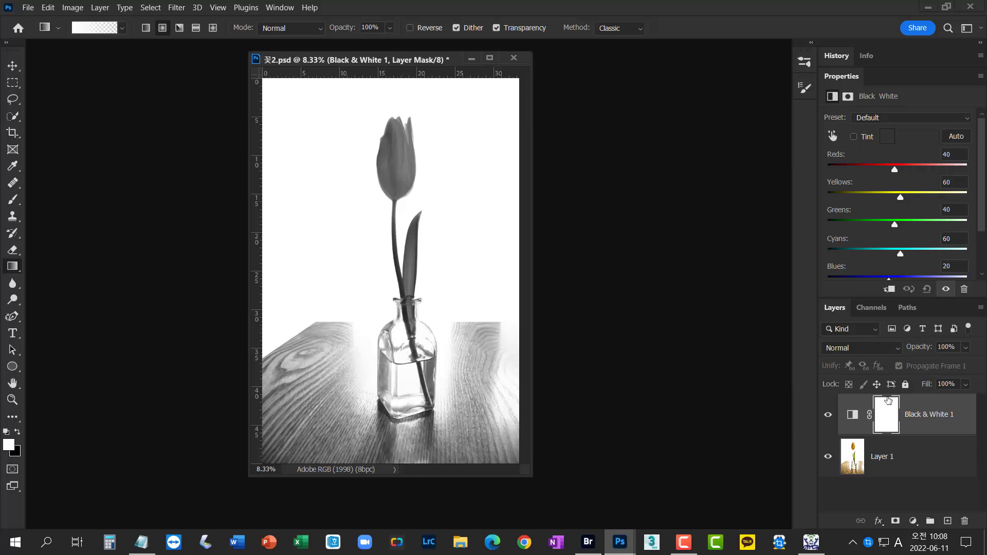
Restore the tulip's colour by painting black on the Black & White 1 mask over the flower, leaf and stem, reducing the brush to 125 px.
{"action": "left_click", "coordinate": [13, 205]}
{"action": "left_click", "coordinate": [66, 202]}
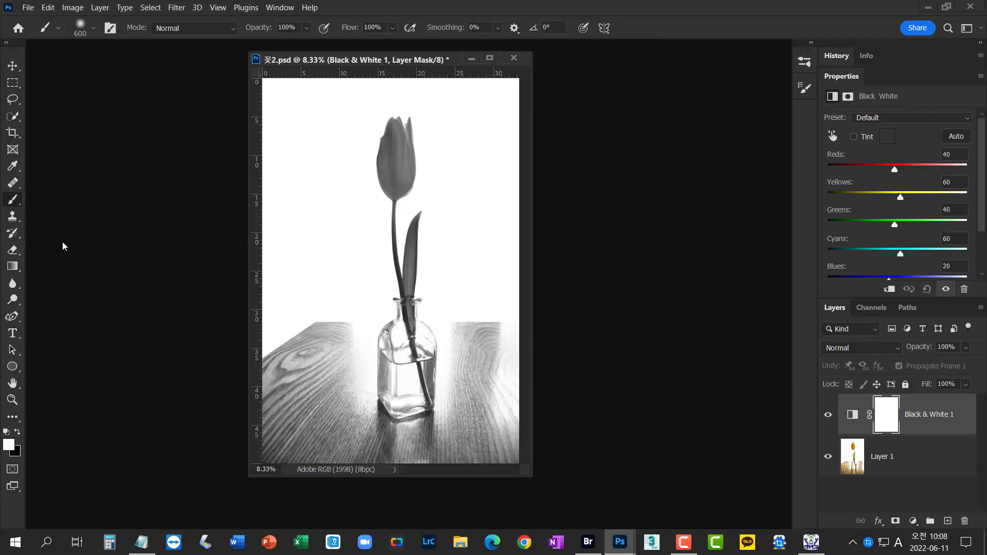
{"action": "left_click", "coordinate": [18, 433]}
{"action": "right_click", "coordinate": [397, 154]}
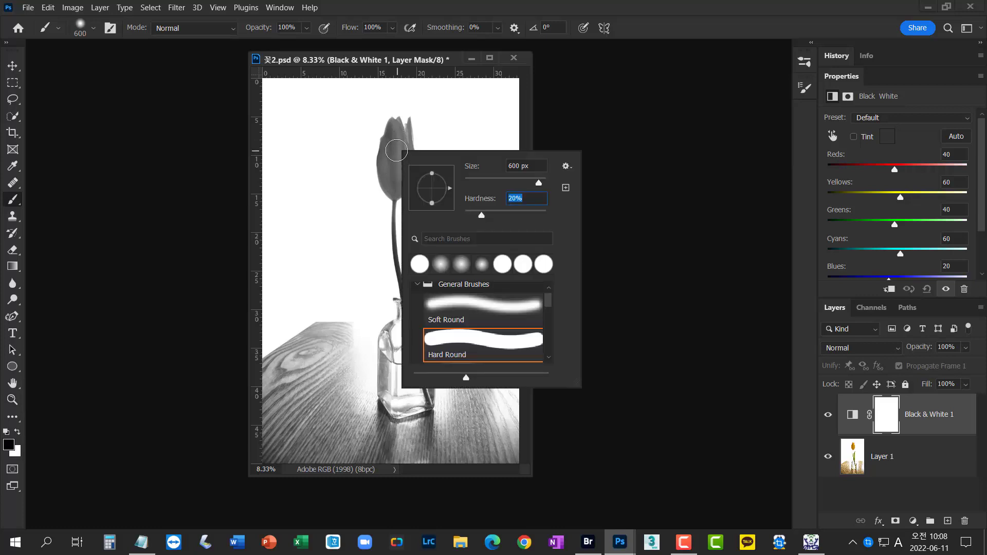
{"action": "key", "text": "Return"}
{"action": "key", "text": "["}
{"action": "left_click", "coordinate": [396, 148]}
{"action": "mouse_move", "coordinate": [396, 135]}
{"action": "left_mouse_down"}
{"action": "mouse_move", "coordinate": [397, 174]}
{"action": "mouse_move", "coordinate": [395, 127]}
{"action": "mouse_move", "coordinate": [400, 136]}
{"action": "mouse_move", "coordinate": [405, 127]}
{"action": "mouse_move", "coordinate": [404, 173]}
{"action": "mouse_move", "coordinate": [390, 155]}
{"action": "mouse_move", "coordinate": [398, 194]}
{"action": "mouse_move", "coordinate": [405, 181]}
{"action": "mouse_move", "coordinate": [396, 250]}
{"action": "mouse_move", "coordinate": [391, 195]}
{"action": "mouse_move", "coordinate": [392, 250]}
{"action": "mouse_move", "coordinate": [403, 288]}
{"action": "mouse_move", "coordinate": [419, 217]}
{"action": "mouse_move", "coordinate": [411, 292]}
{"action": "mouse_move", "coordinate": [403, 283]}
{"action": "mouse_move", "coordinate": [410, 326]}
{"action": "mouse_move", "coordinate": [412, 314]}
{"action": "mouse_move", "coordinate": [412, 329]}
{"action": "mouse_move", "coordinate": [405, 309]}
{"action": "mouse_move", "coordinate": [405, 350]}
{"action": "mouse_move", "coordinate": [405, 322]}
{"action": "mouse_move", "coordinate": [420, 382]}
{"action": "mouse_move", "coordinate": [415, 360]}
{"action": "left_mouse_up"}
{"action": "key", "text": "]"}
{"action": "key", "text": "]"}
{"action": "key", "text": "bracketleft"}
{"action": "key", "text": "bracketleft"}
{"action": "key", "text": "bracketleft"}
{"action": "key", "text": "bracketleft"}
{"action": "key", "text": "bracketleft"}
{"action": "key", "text": "bracketleft"}
{"action": "key", "text": "bracketleft"}
{"action": "key", "text": "bracketleft"}
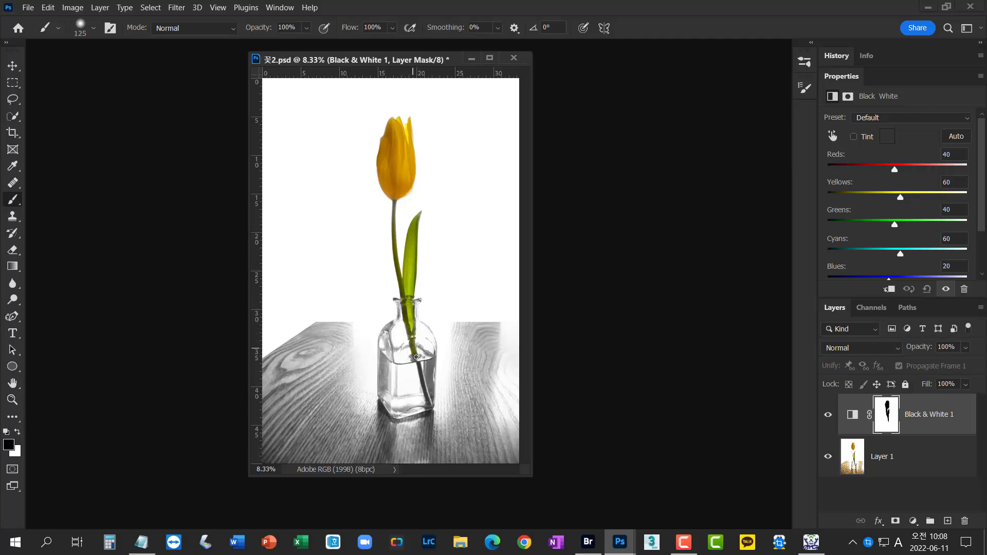